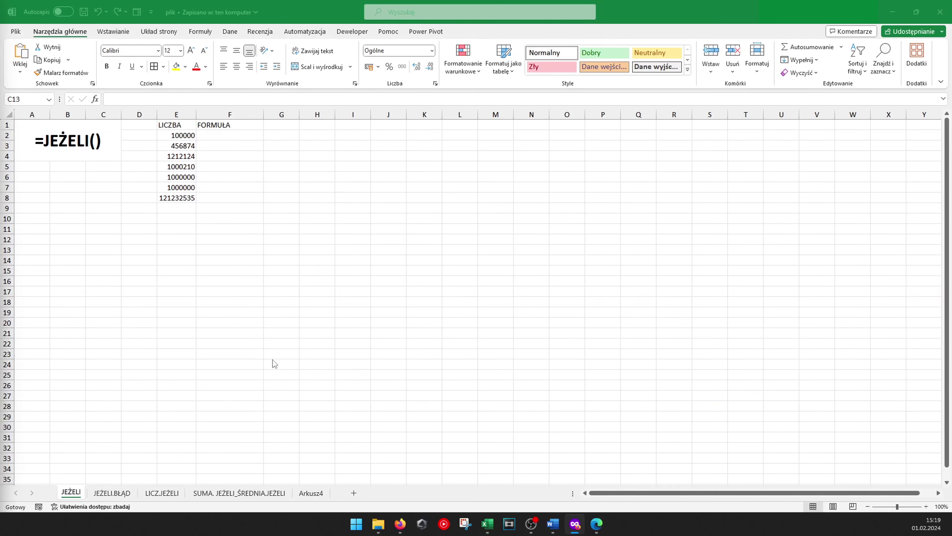
Browse the four example sheets, then review the LICZBA numbers in column E on the JEŻELI sheet
{"action": "left_click", "coordinate": [106, 495]}
{"action": "left_click", "coordinate": [161, 494]}
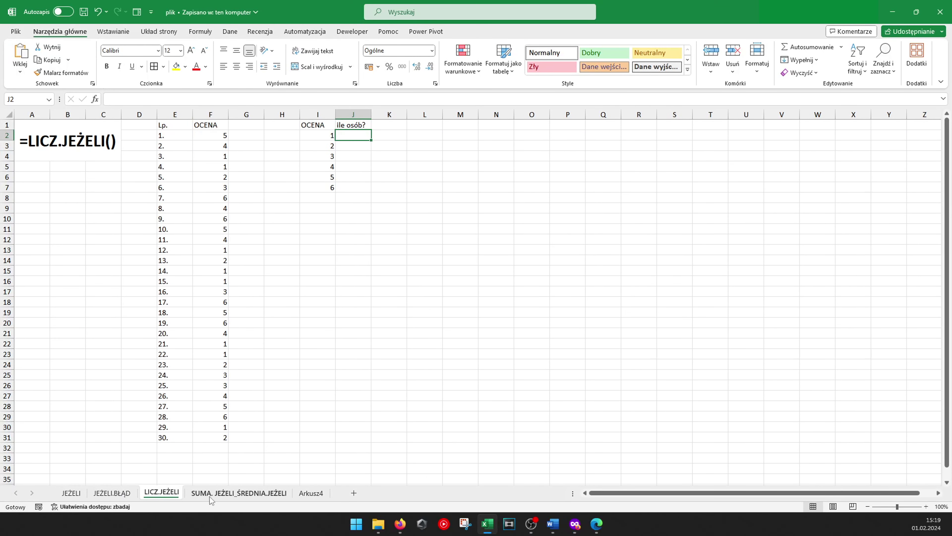
{"action": "left_click", "coordinate": [210, 496]}
{"action": "left_click", "coordinate": [73, 495]}
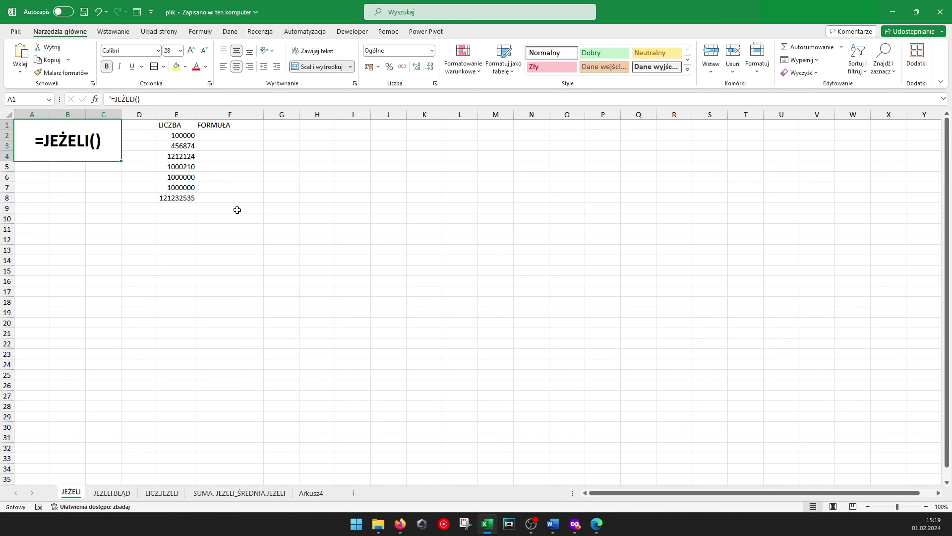
{"action": "left_click_drag", "start_coordinate": [183, 127], "coordinate": [183, 198]}
{"action": "left_click", "coordinate": [366, 279]}
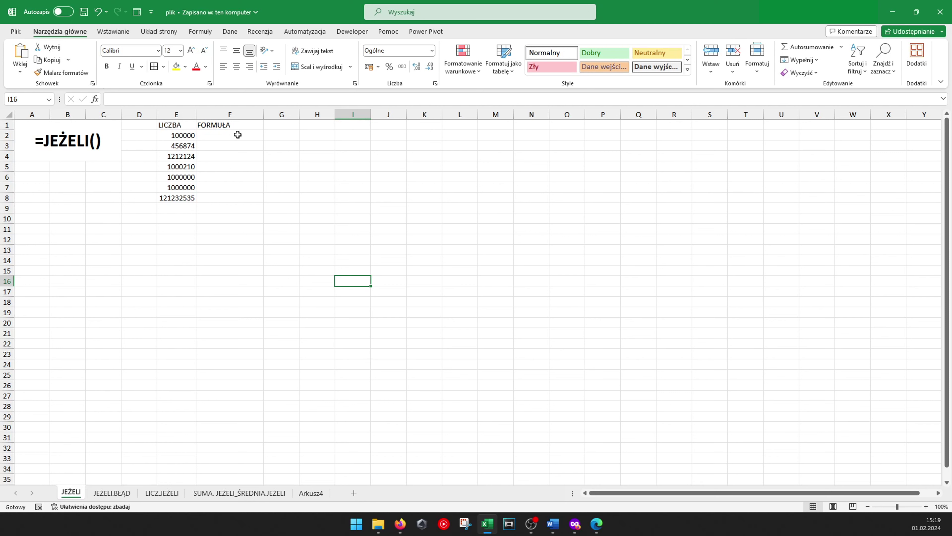
In F2 enter =JEŻELI(E2>1000000;"większa od miliona";"mniejsza od miliona")
{"action": "left_click", "coordinate": [237, 135]}
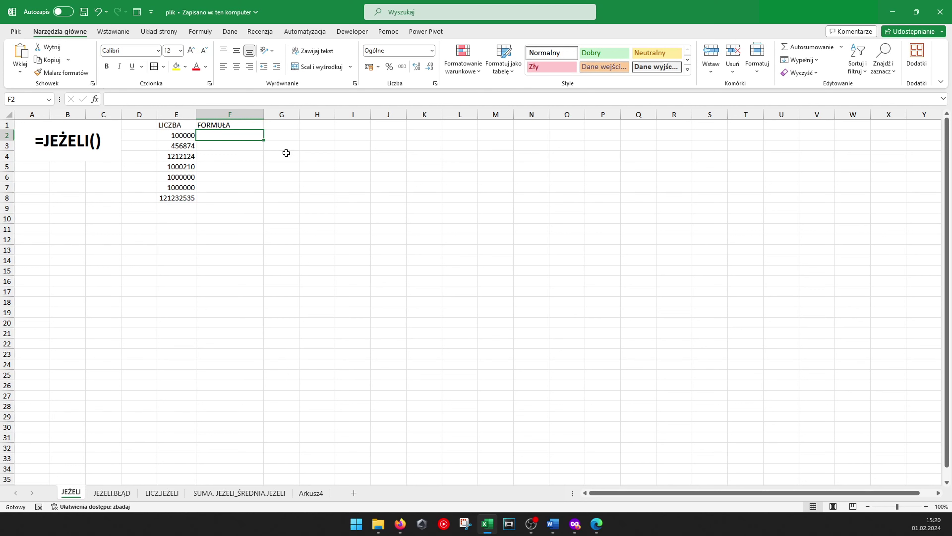
{"action": "type", "text": "="}
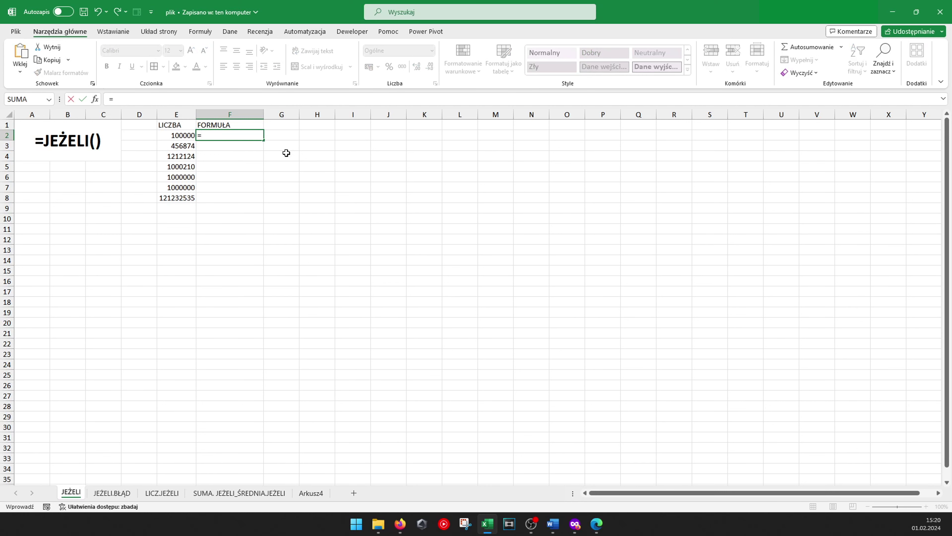
{"action": "type", "text": "je"}
{"action": "key", "text": "Tab"}
{"action": "key", "text": "Left"}
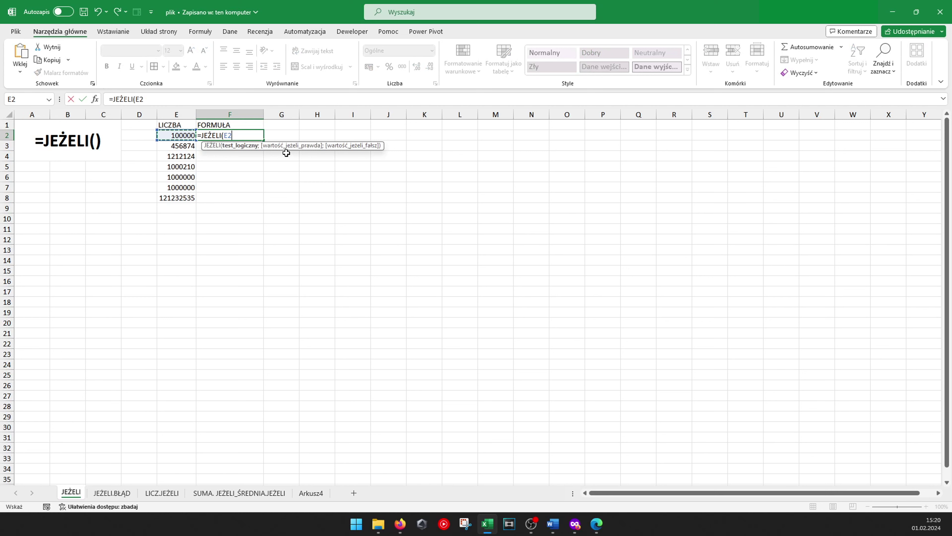
{"action": "type", "text": ">1"}
{"action": "type", "text": "000000"}
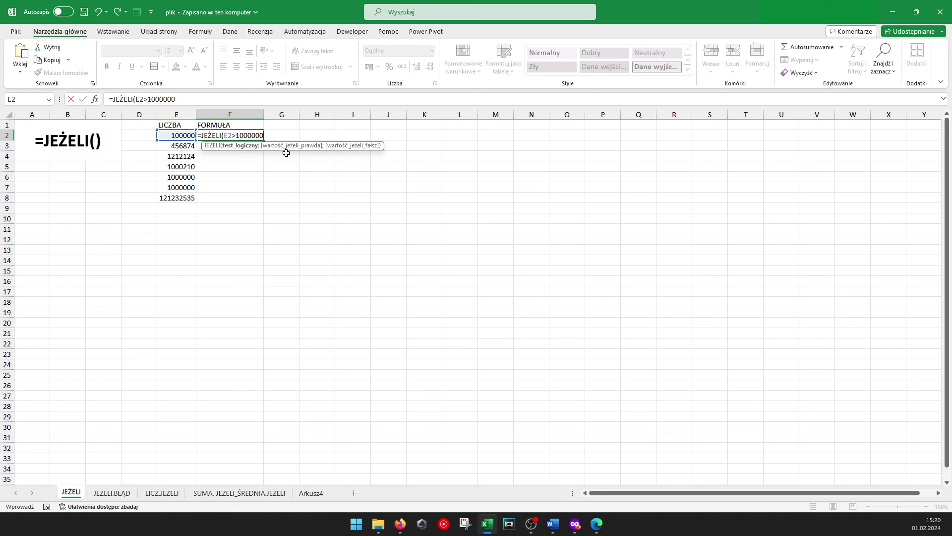
{"action": "type", "text": ";\"wi"}
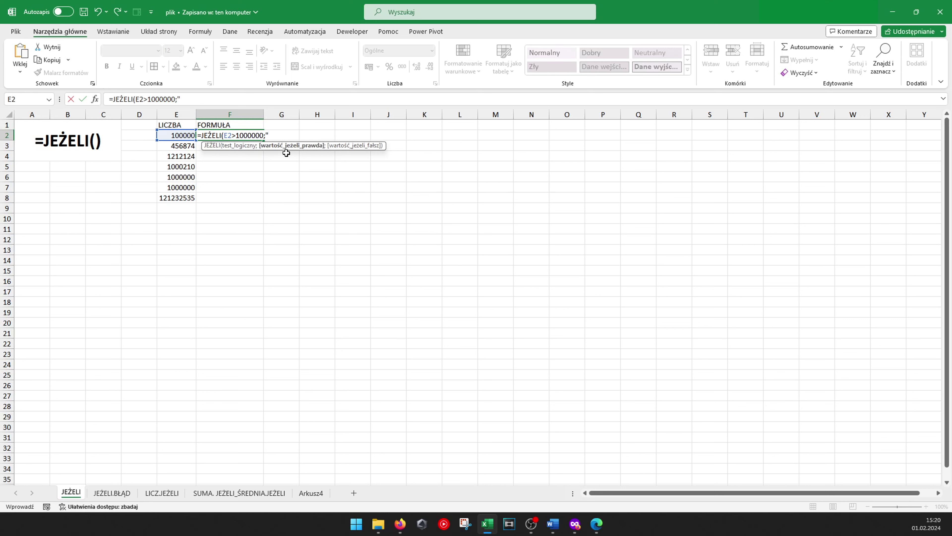
{"action": "type", "text": "ększa od mili"}
{"action": "type", "text": "ona\";\""}
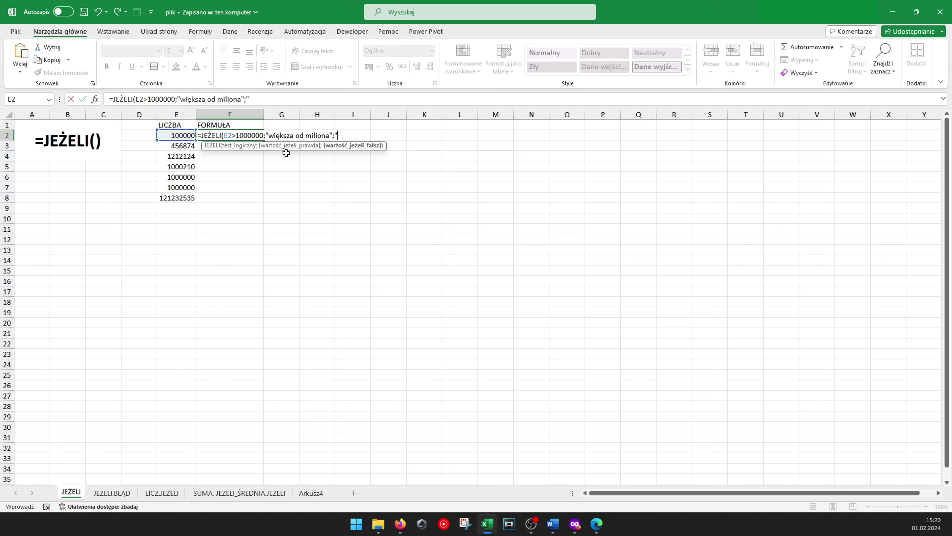
{"action": "type", "text": "mniejsza od miliona\")"}
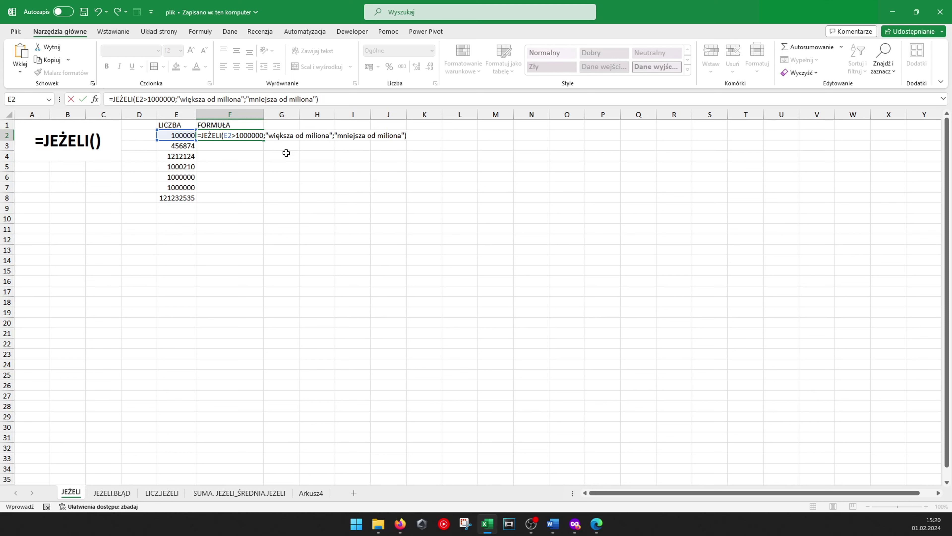
{"action": "key", "text": "Return"}
Copy the F2 formula down to F8 and give E2:E8 thousands separators with two decimals
{"action": "left_click", "coordinate": [243, 133]}
{"action": "left_click_drag", "start_coordinate": [265, 140], "coordinate": [255, 199]}
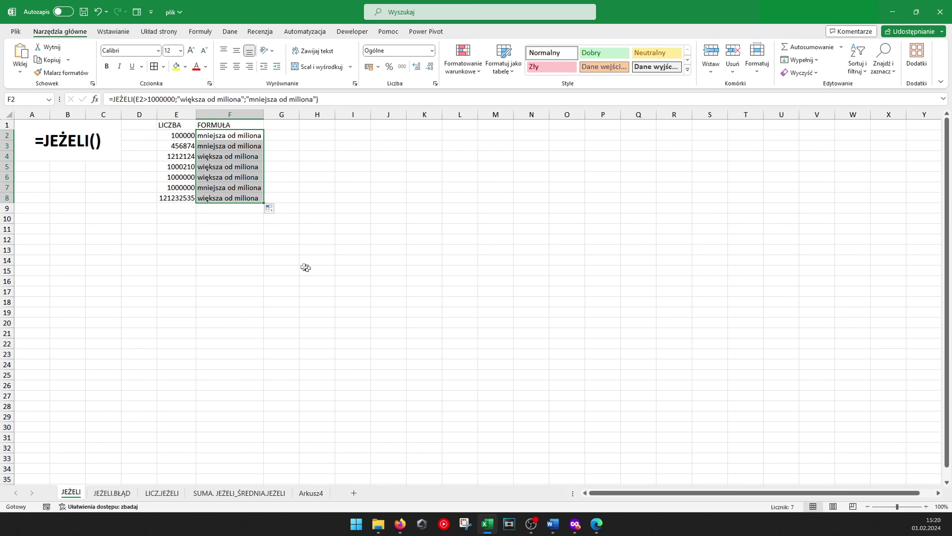
{"action": "left_click", "coordinate": [173, 133]}
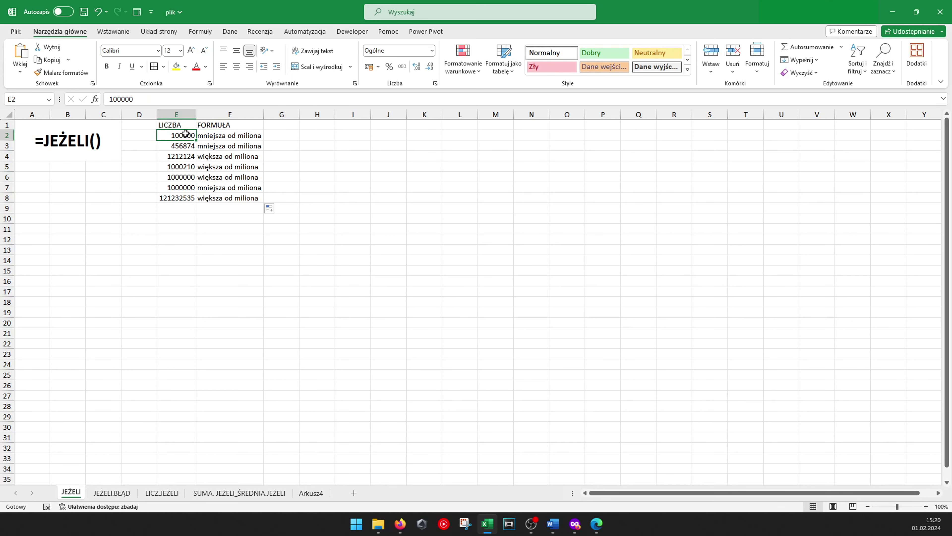
{"action": "left_click_drag", "start_coordinate": [186, 136], "coordinate": [186, 198]}
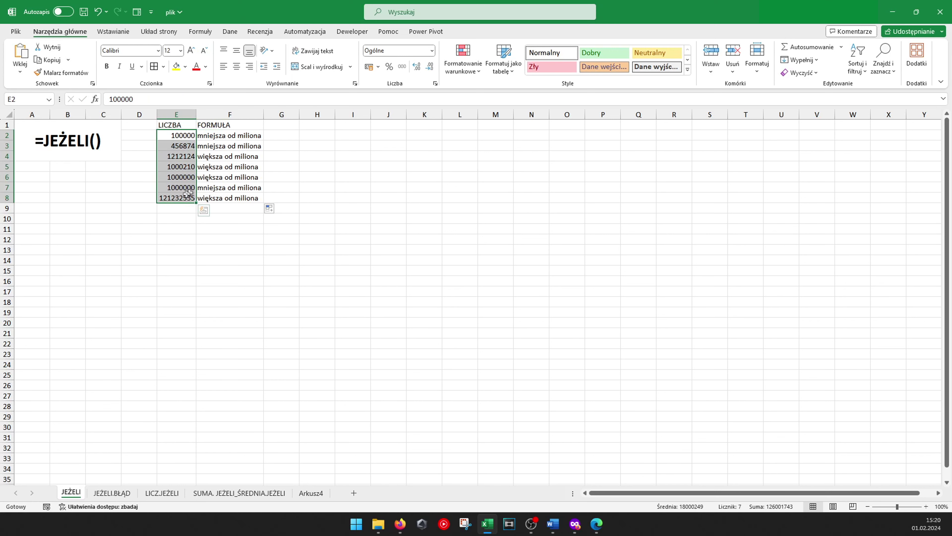
{"action": "left_click", "coordinate": [402, 67]}
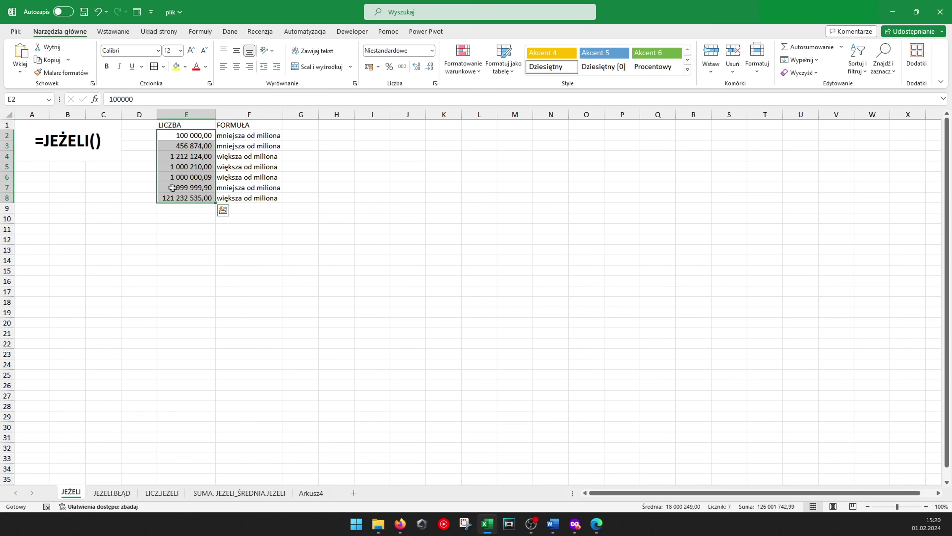
Review the near-million values in rows 6–7, then inspect the division formula in F4 on JEŻELI.BŁĄD
{"action": "left_click_drag", "start_coordinate": [177, 188], "coordinate": [244, 176]}
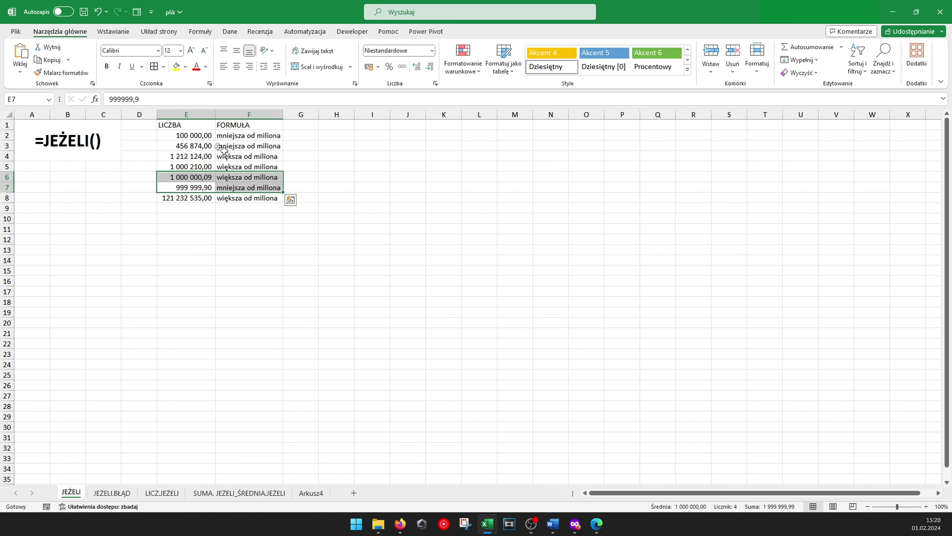
{"action": "left_click", "coordinate": [193, 135]}
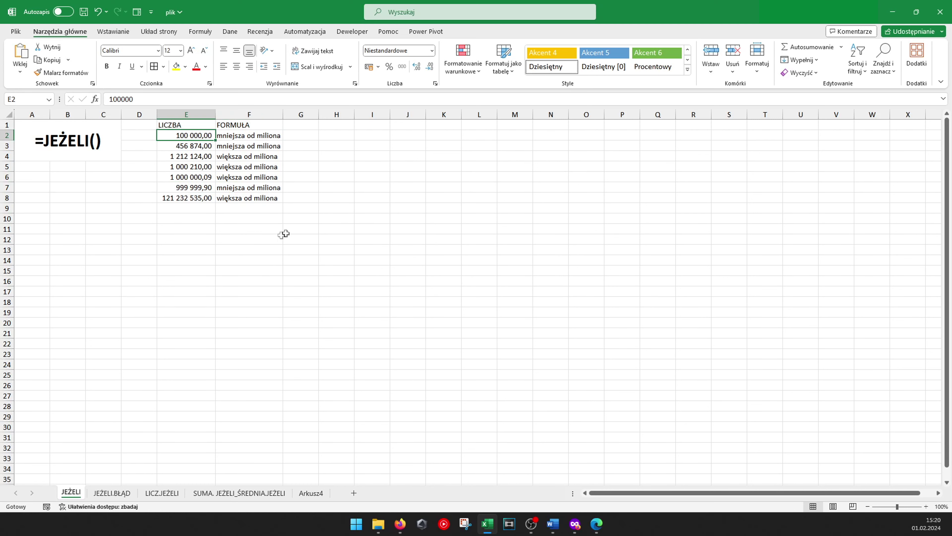
{"action": "left_click", "coordinate": [237, 244]}
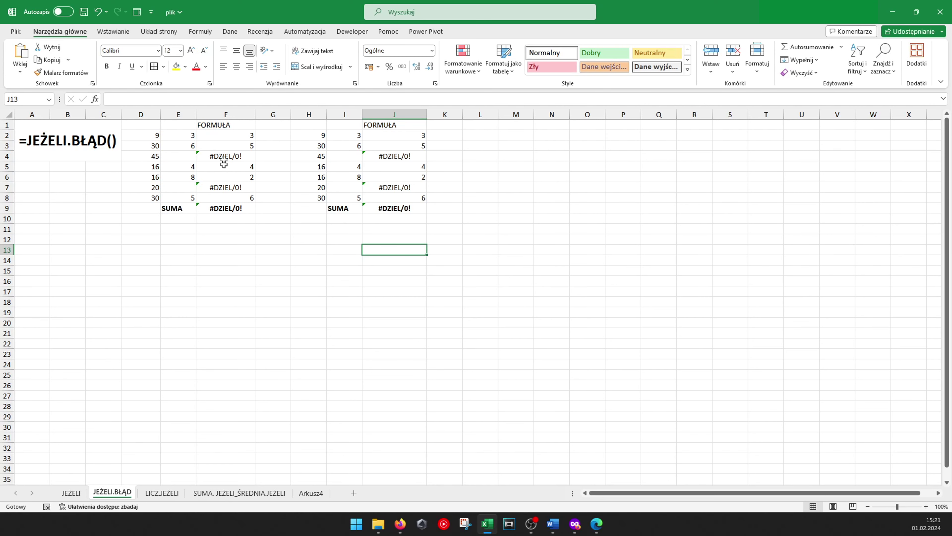
{"action": "left_click", "coordinate": [224, 156]}
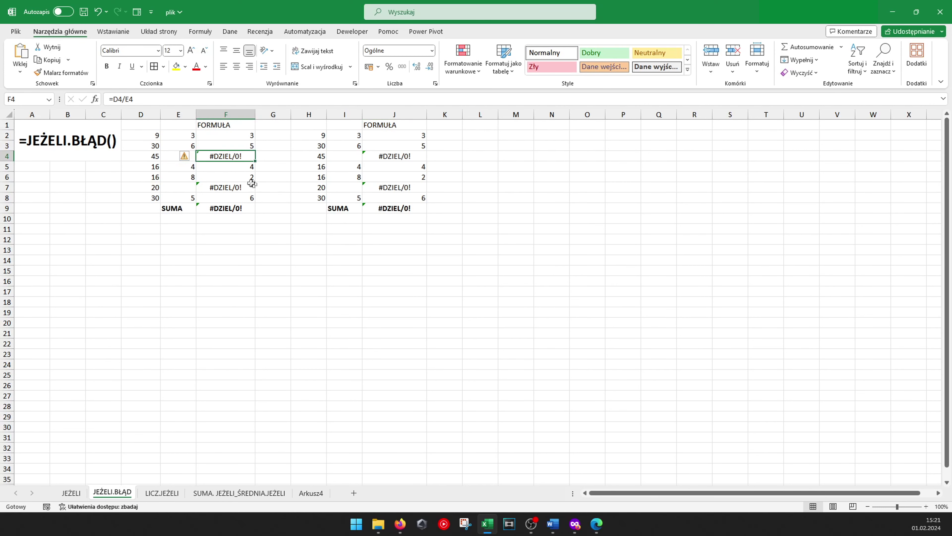
Inspect the division formulas in F7, J4 and J7
{"action": "left_click", "coordinate": [233, 187]}
{"action": "left_click", "coordinate": [384, 157]}
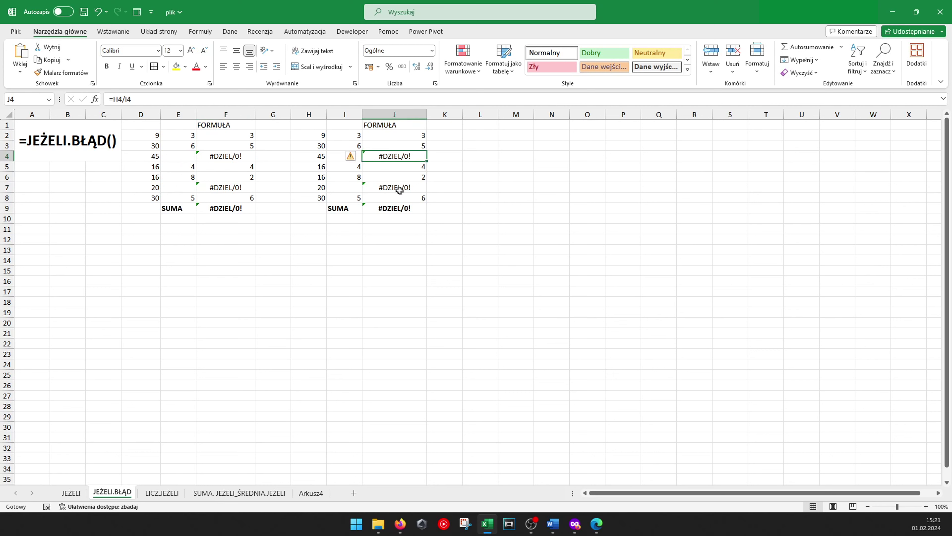
{"action": "left_click", "coordinate": [391, 187]}
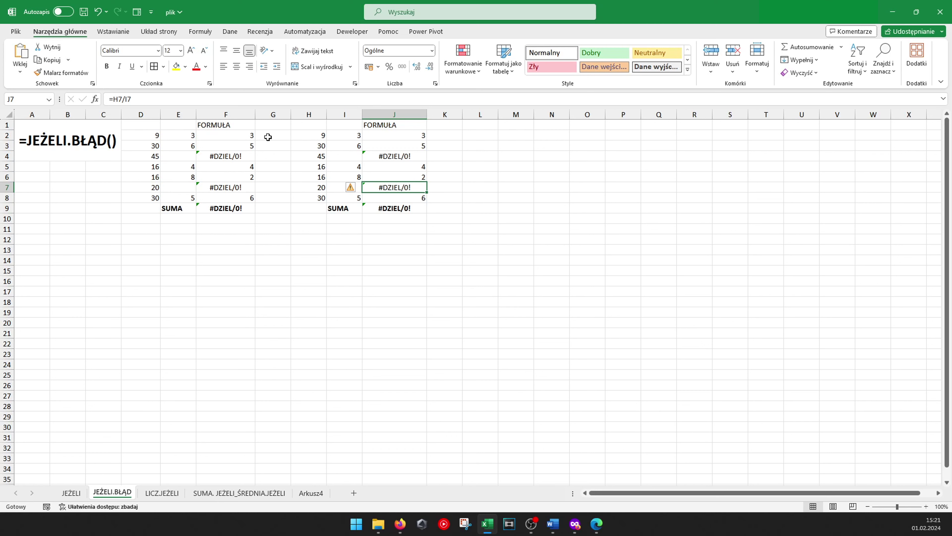
{"action": "left_click", "coordinate": [177, 157]}
Enter 0 as the divisor in E7 and I7
{"action": "left_click", "coordinate": [181, 188]}
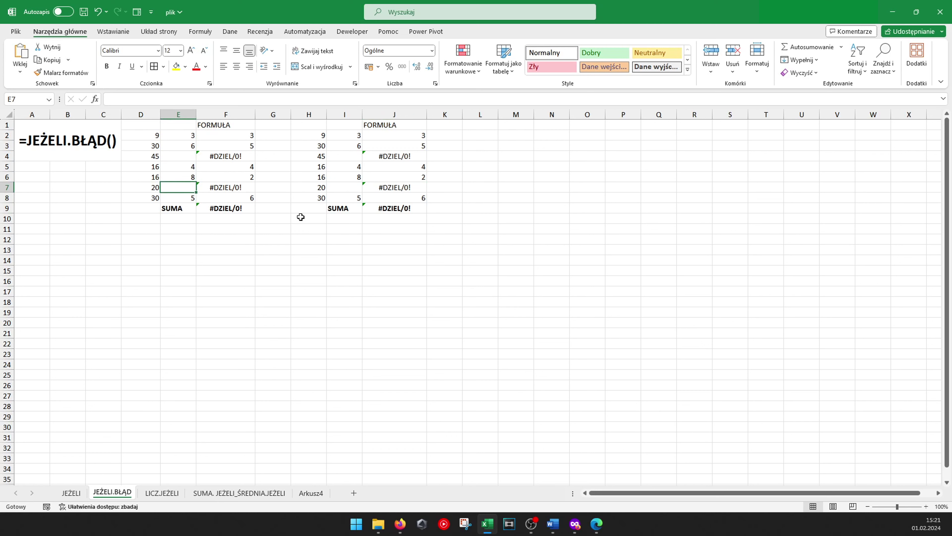
{"action": "type", "text": "0"}
{"action": "key", "text": "Right"}
{"action": "key", "text": "Right"}
{"action": "key", "text": "Right"}
{"action": "key", "text": "Right"}
{"action": "type", "text": "0"}
{"action": "key", "text": "Right"}
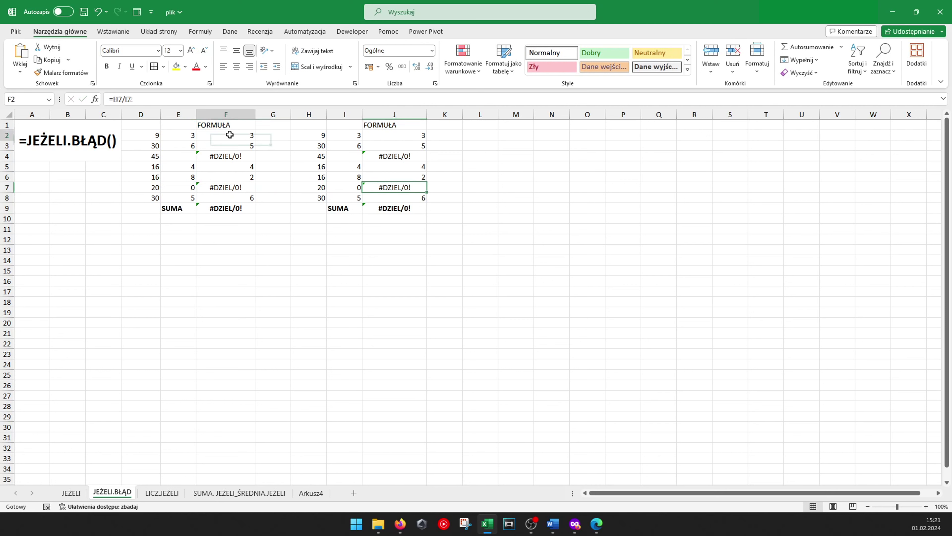
Wrap F2's division as =JEŻELI.BŁĄD(D2/E2;0) so errors return 0
{"action": "double_click", "coordinate": [202, 135]}
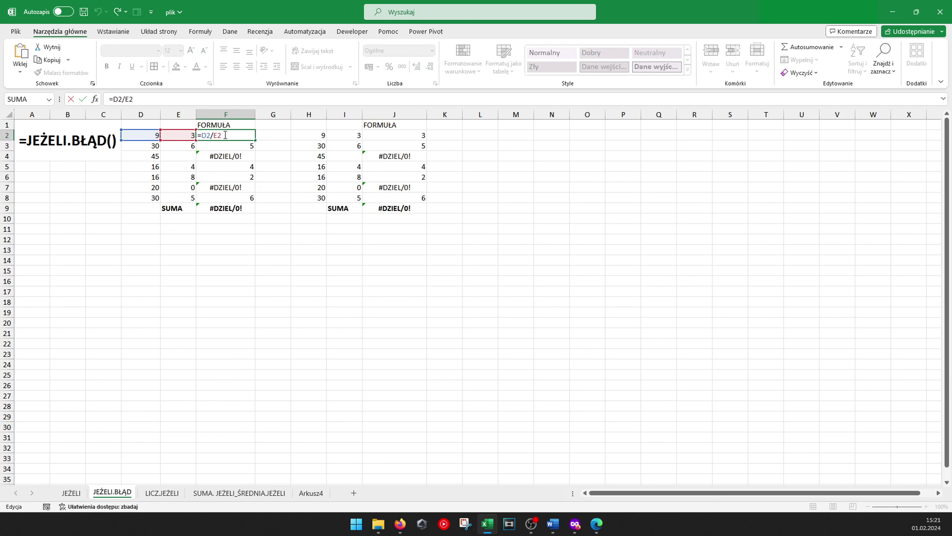
{"action": "type", "text": "k"}
{"action": "key", "text": "BackSpace"}
{"action": "type", "text": "je"}
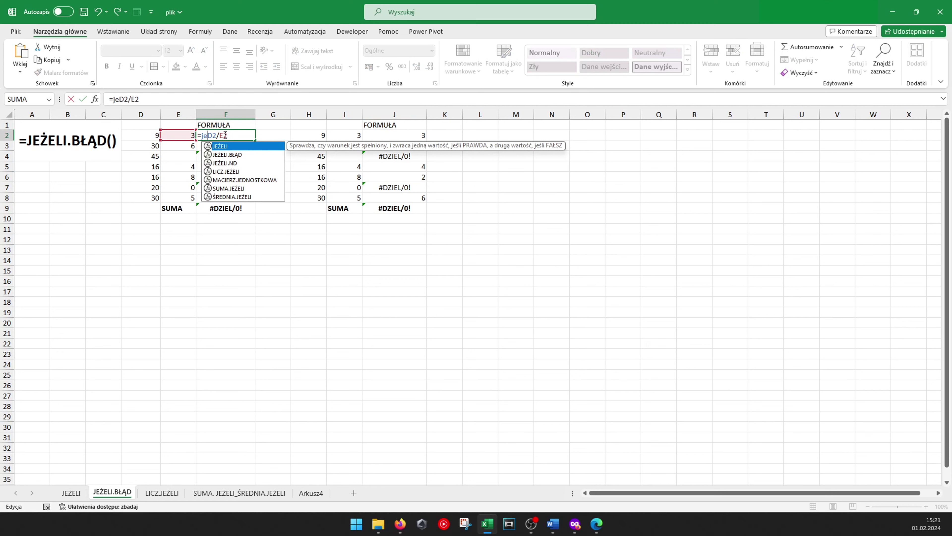
{"action": "key", "text": "Down"}
{"action": "key", "text": "Tab"}
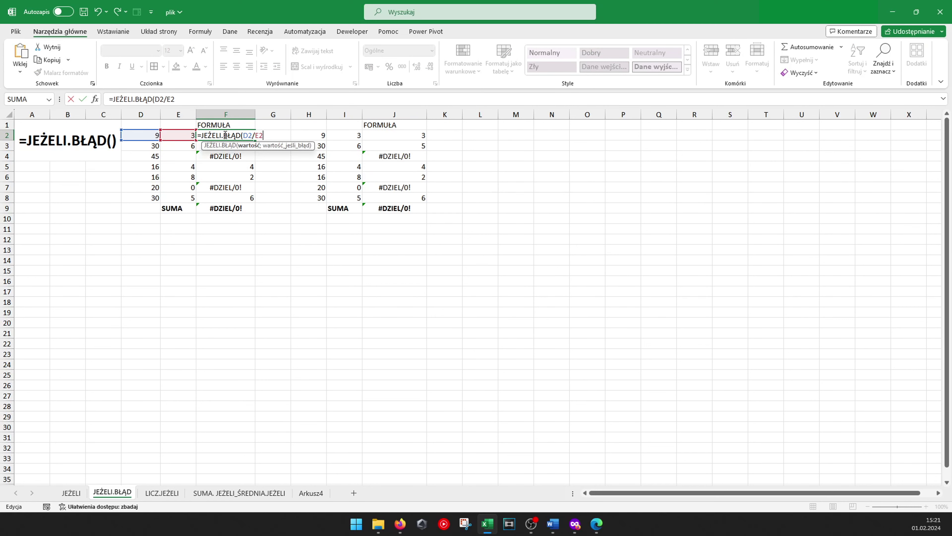
{"action": "type", "text": ";0"}
{"action": "key", "text": "Return"}
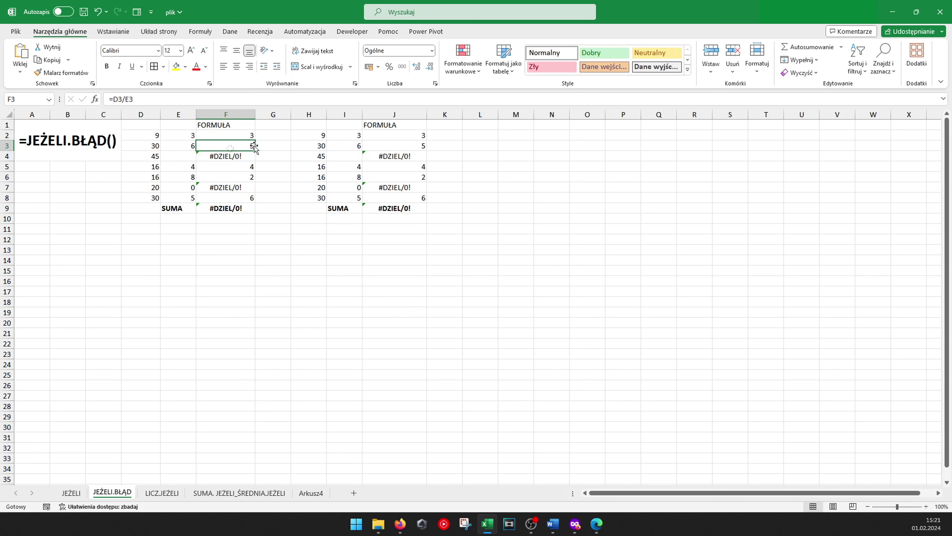
Copy the F2 formula down through F8 so the F9 total shows 20
{"action": "left_click", "coordinate": [246, 136]}
{"action": "left_click_drag", "start_coordinate": [255, 140], "coordinate": [244, 202]}
{"action": "left_click", "coordinate": [416, 137]}
Enter =JEŻELI.BŁĄD(H2/I2;"do sprawdzenia") in J2 and fill it down to J8
{"action": "type", "text": "=H2/I2"}
{"action": "left_click", "coordinate": [368, 135]}
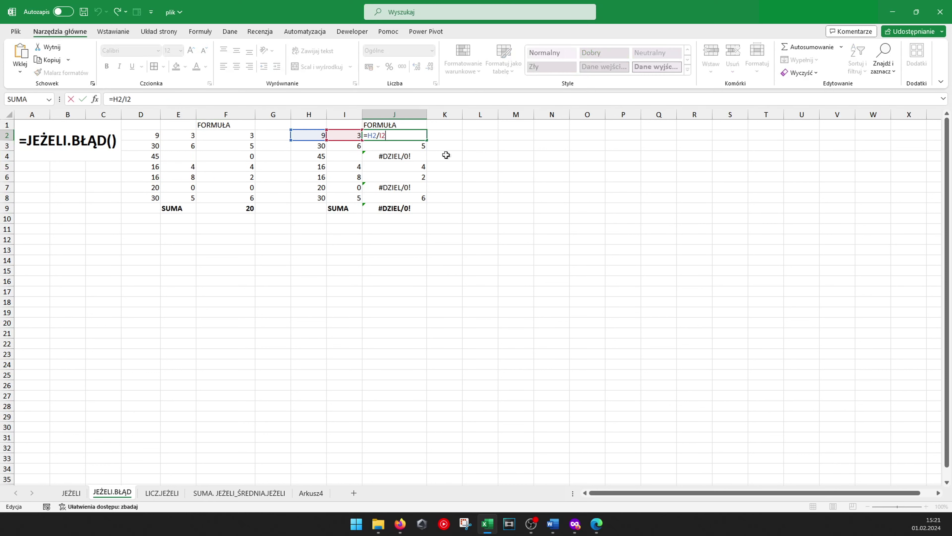
{"action": "type", "text": "je"}
{"action": "key", "text": "Down"}
{"action": "key", "text": "Tab"}
{"action": "type", "text": ";"}
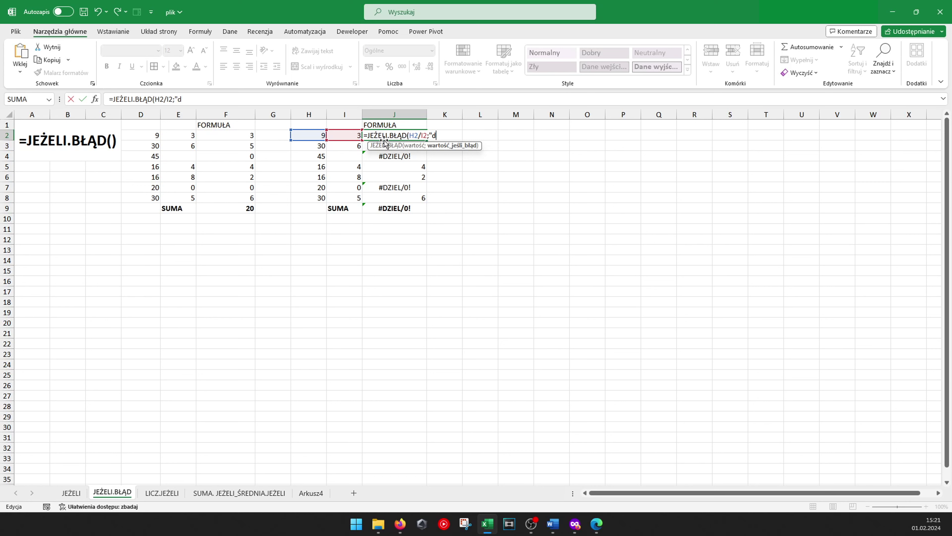
{"action": "type", "text": "wdzenia\""}
{"action": "type", "text": ")"}
{"action": "key", "text": "ctrl+Return"}
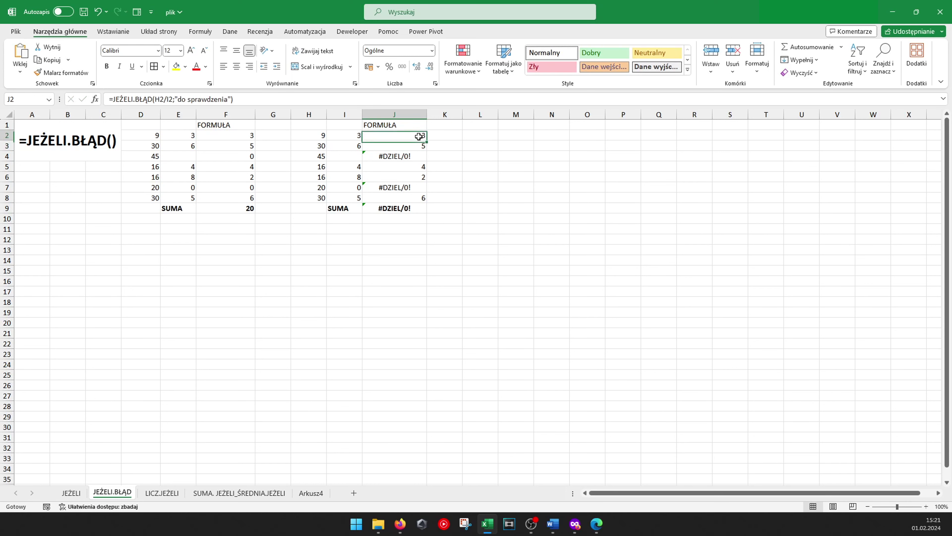
{"action": "left_click_drag", "start_coordinate": [427, 142], "coordinate": [426, 202]}
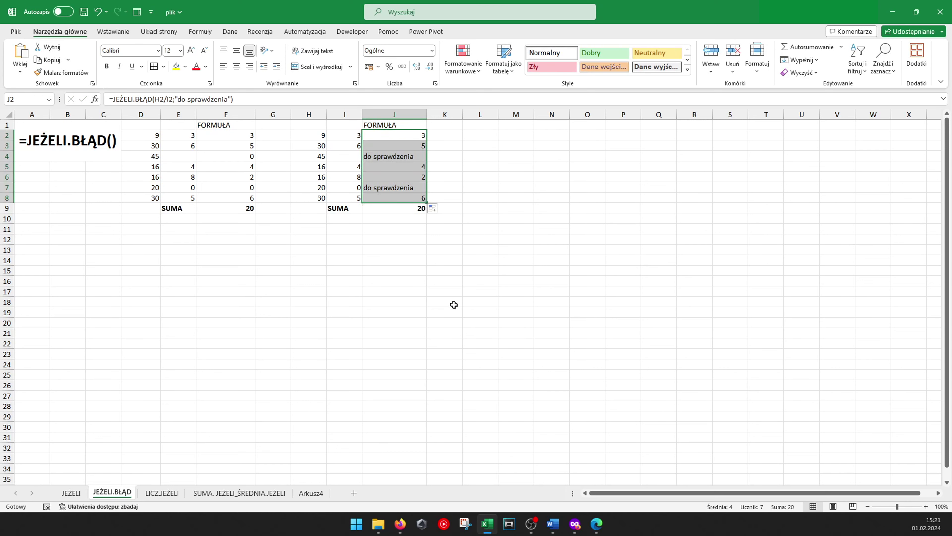
{"action": "left_click", "coordinate": [395, 262]}
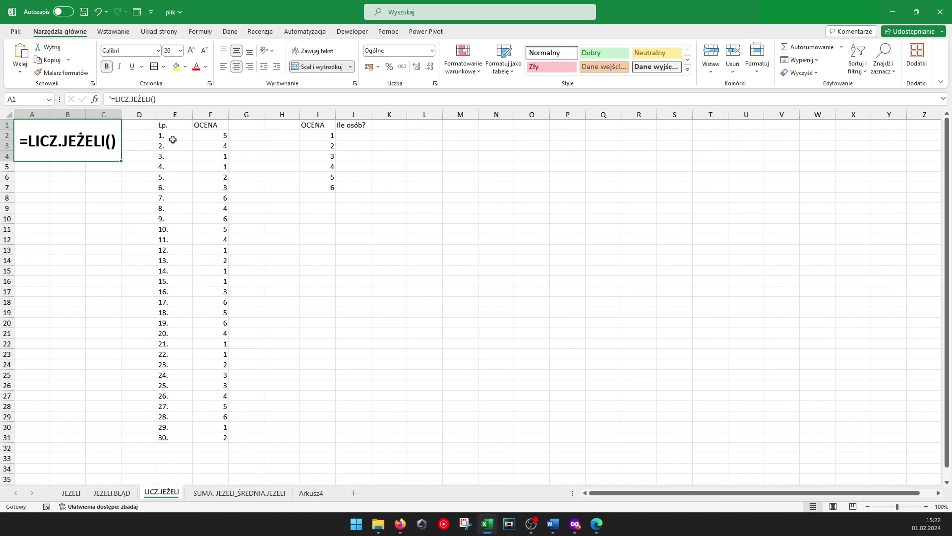
Review the OCENA grades in column F and the grade values 1–6 in column I
{"action": "mouse_move", "coordinate": [184, 136]}
{"action": "left_mouse_down"}
{"action": "mouse_move", "coordinate": [182, 267]}
{"action": "mouse_move", "coordinate": [225, 439]}
{"action": "left_mouse_up"}
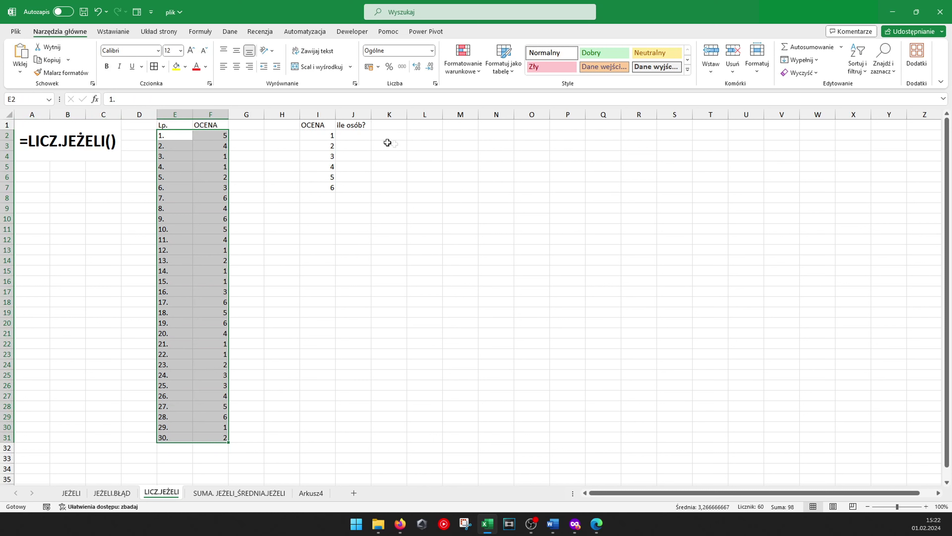
{"action": "left_click", "coordinate": [226, 156]}
{"action": "left_click", "coordinate": [224, 170]}
{"action": "left_click", "coordinate": [214, 253]}
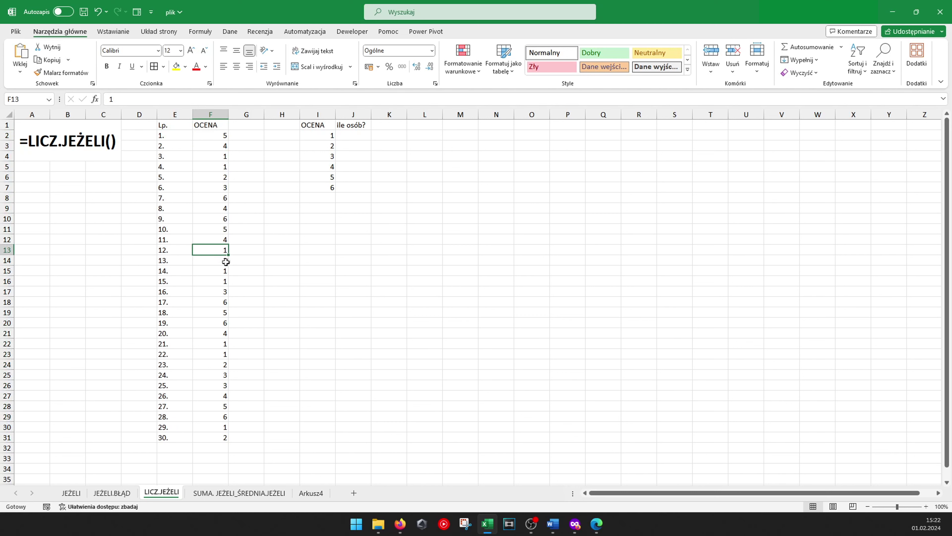
{"action": "left_click", "coordinate": [216, 270]}
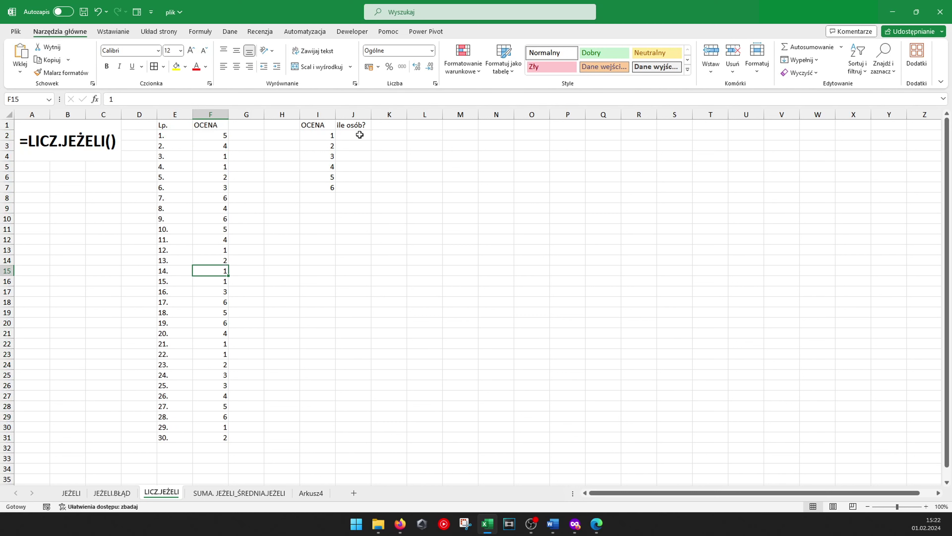
{"action": "left_click_drag", "start_coordinate": [310, 134], "coordinate": [322, 186]}
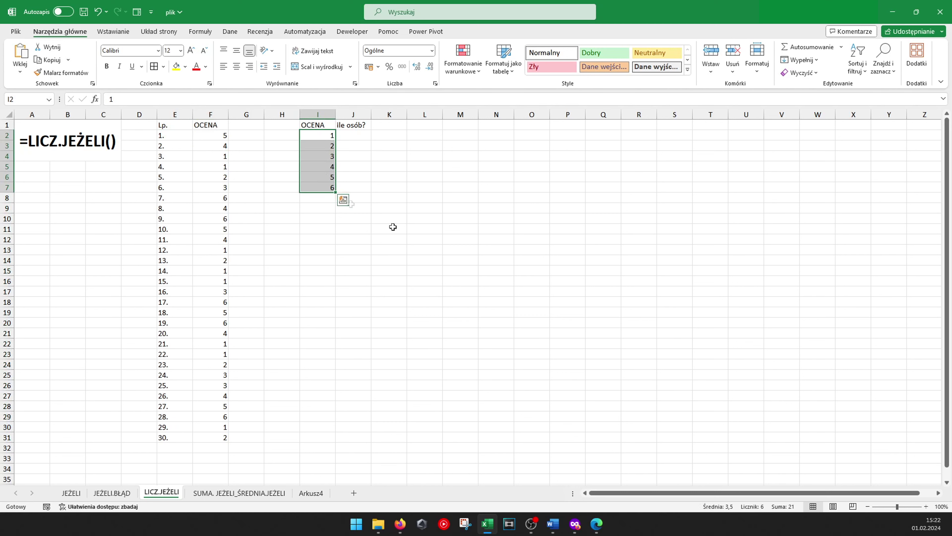
In J2 enter =LICZ.JEŻELI($F$2:$F$31;I2) to count grade 1, giving 8
{"action": "left_click", "coordinate": [358, 136]}
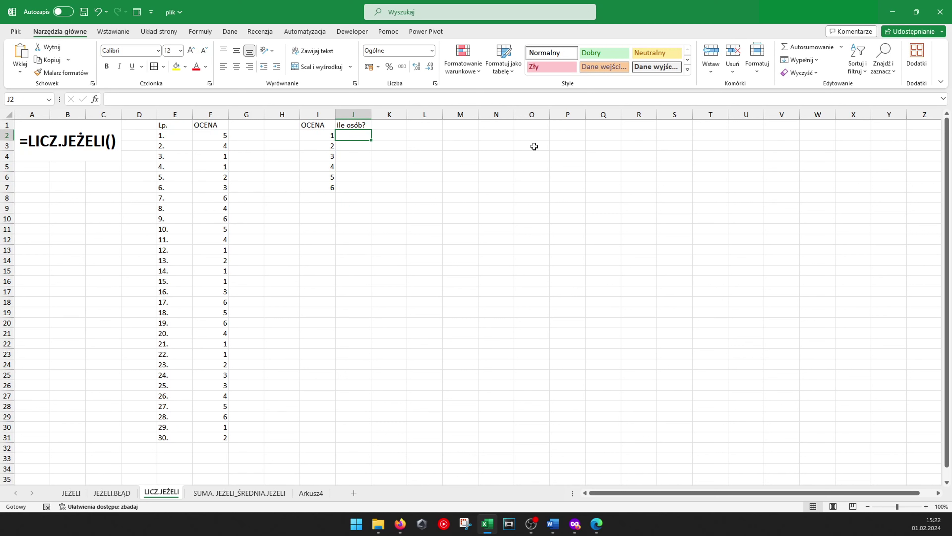
{"action": "type", "text": "="}
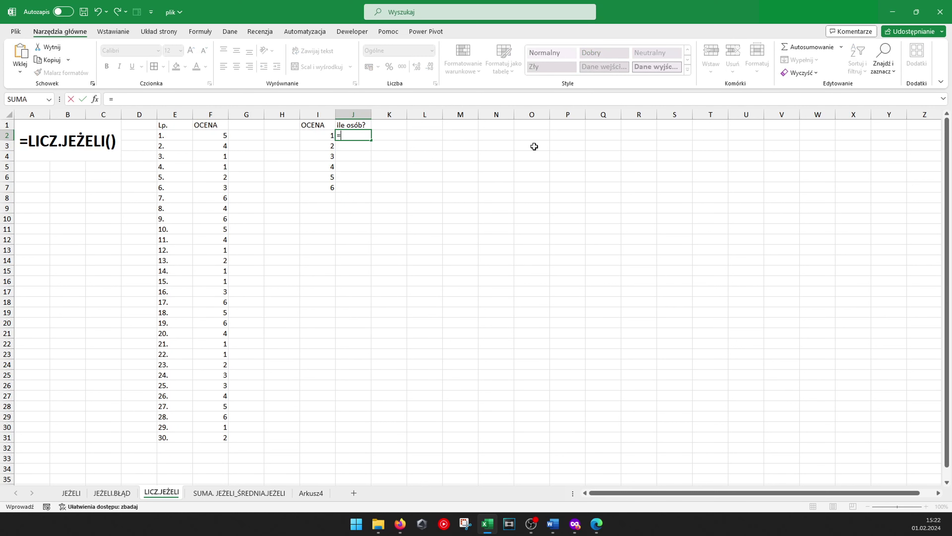
{"action": "type", "text": "licz"}
{"action": "key", "text": "Tab"}
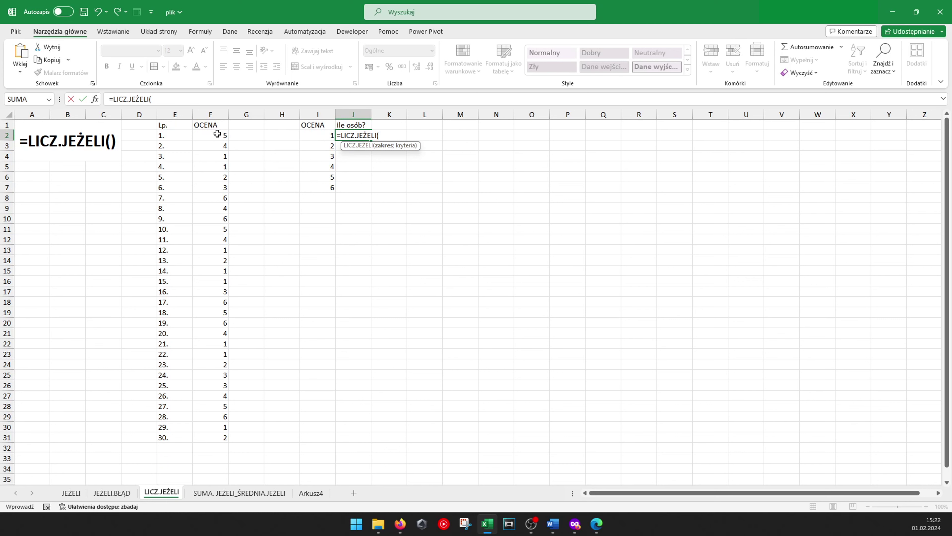
{"action": "left_click", "coordinate": [217, 134]}
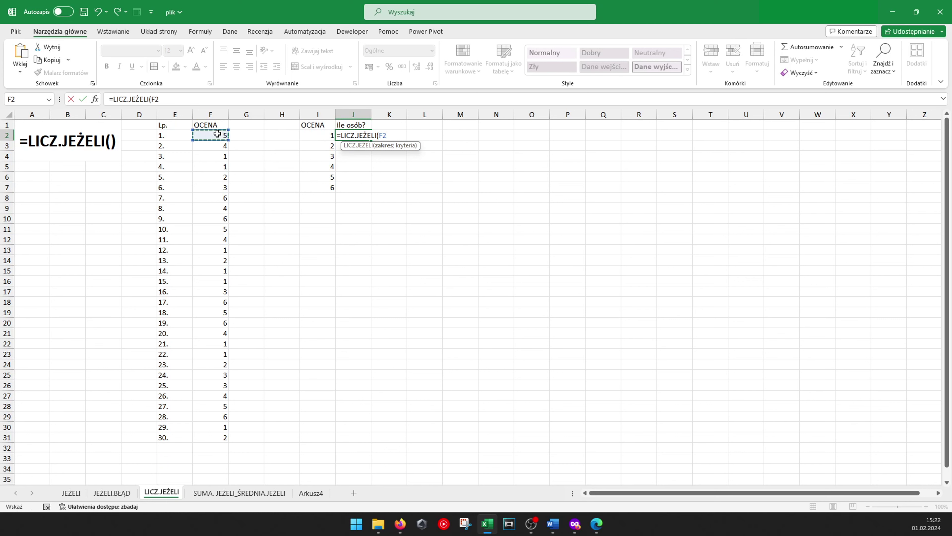
{"action": "key", "text": "ctrl+shift+Down"}
{"action": "key", "text": "F4"}
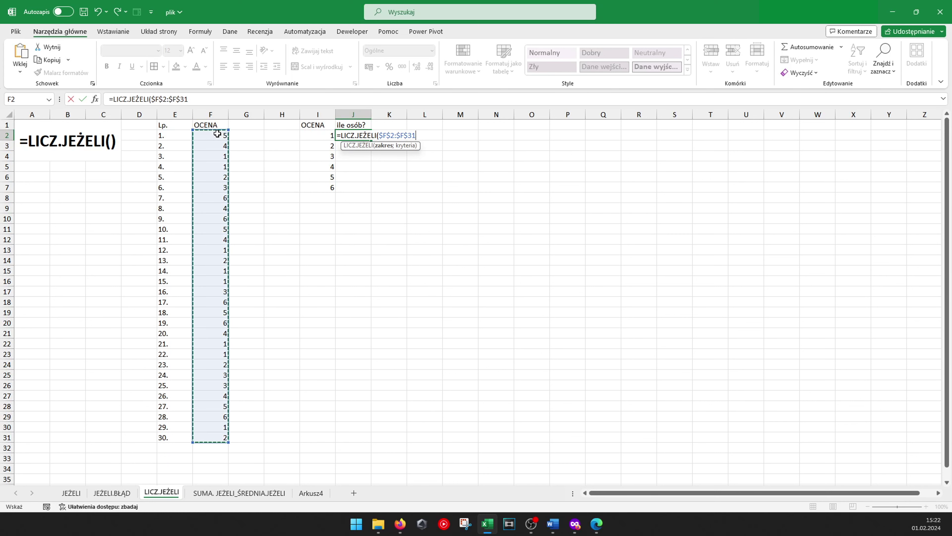
{"action": "type", "text": ";"}
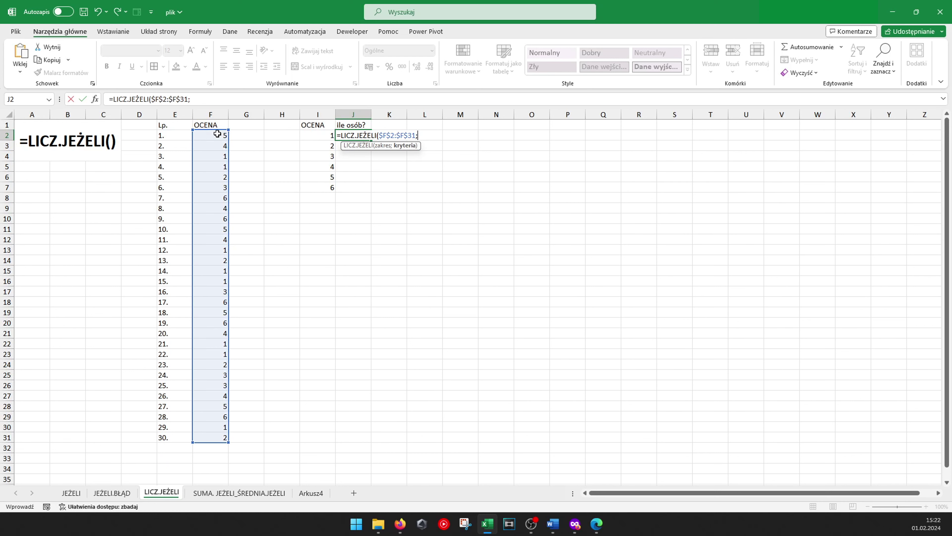
{"action": "left_click", "coordinate": [321, 134]}
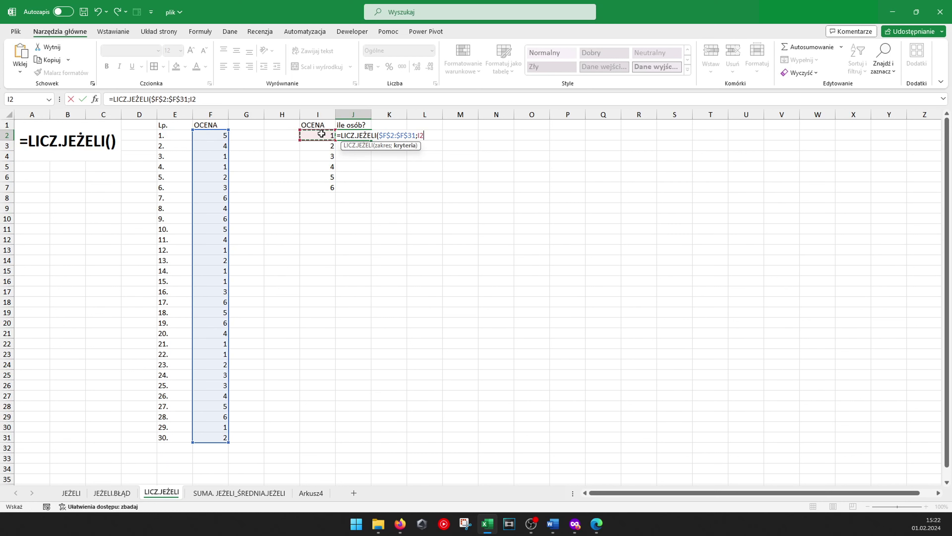
{"action": "type", "text": ")"}
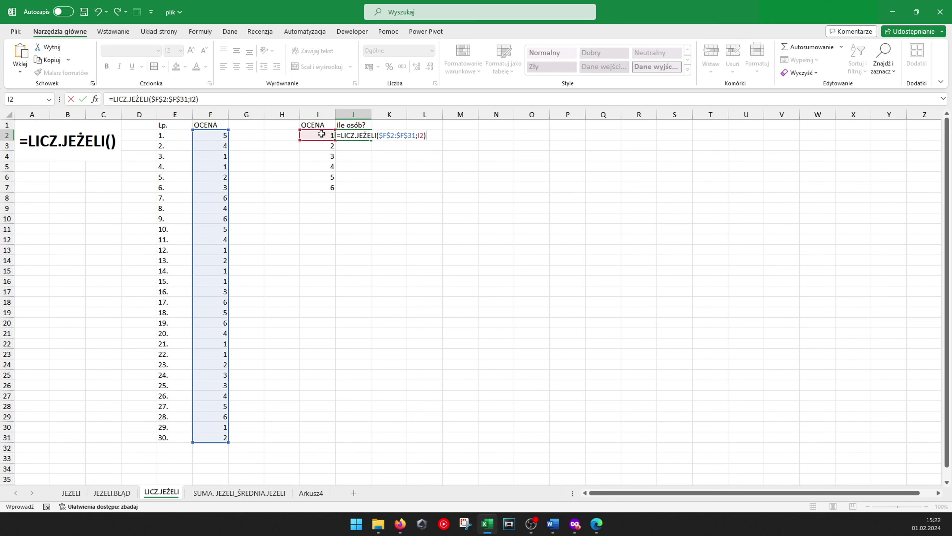
{"action": "key", "text": "Return"}
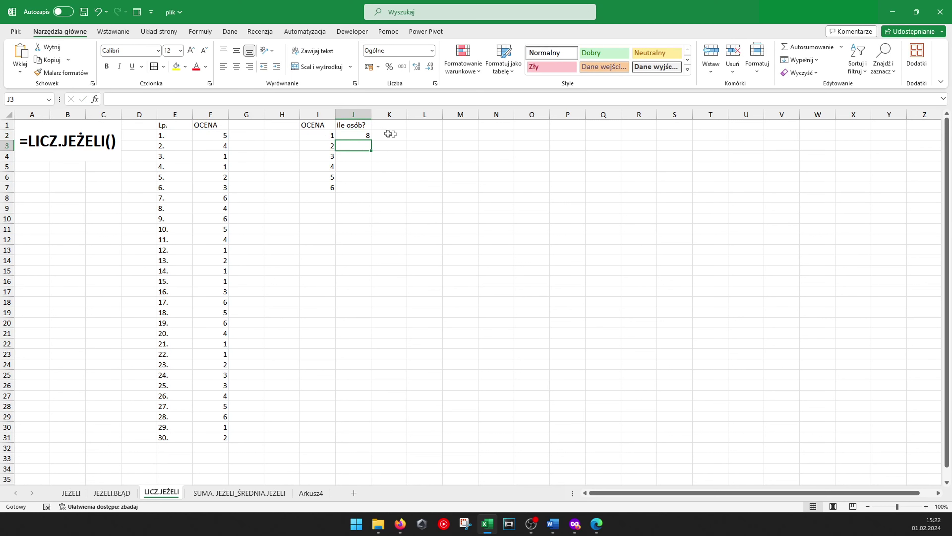
Fill the count formula to J7 and AutoSum J8 to 30, matching the last entry
{"action": "left_click", "coordinate": [365, 135]}
{"action": "left_click_drag", "start_coordinate": [372, 140], "coordinate": [366, 187]}
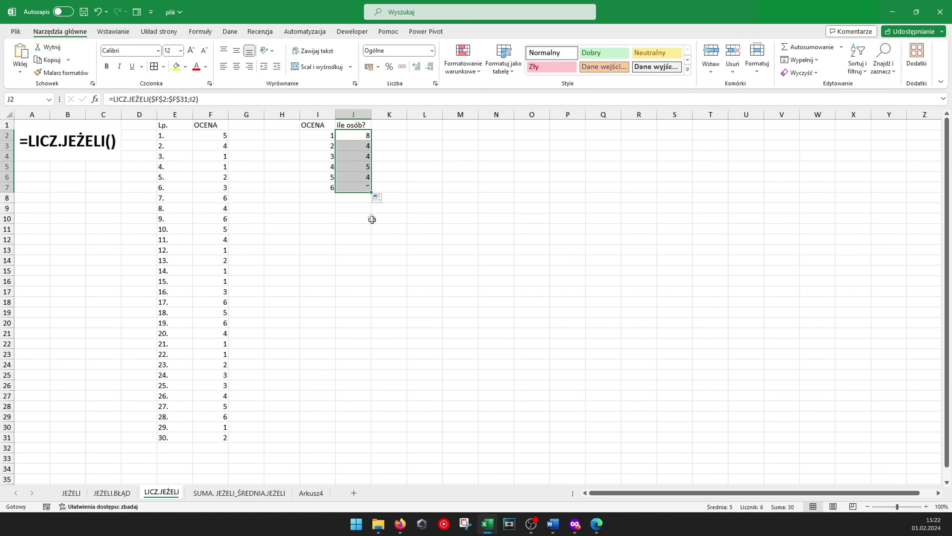
{"action": "left_click", "coordinate": [348, 197]}
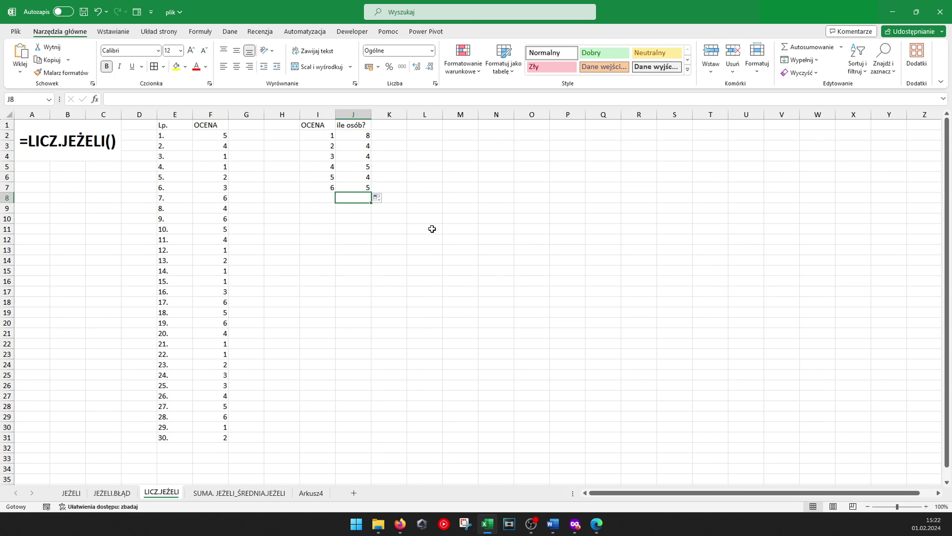
{"action": "key", "text": "alt+equal"}
{"action": "key", "text": "alt+equal"}
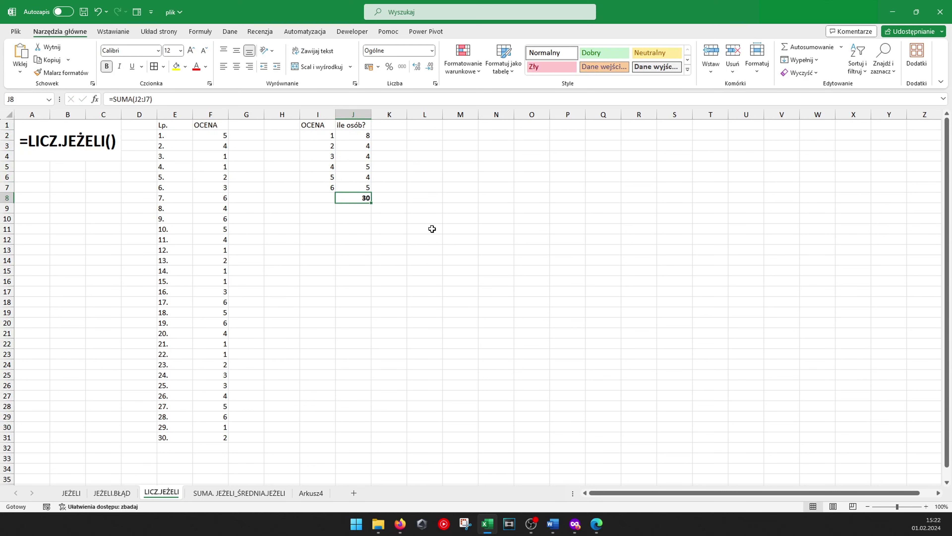
{"action": "left_click", "coordinate": [164, 437], "text": "ctrl"}
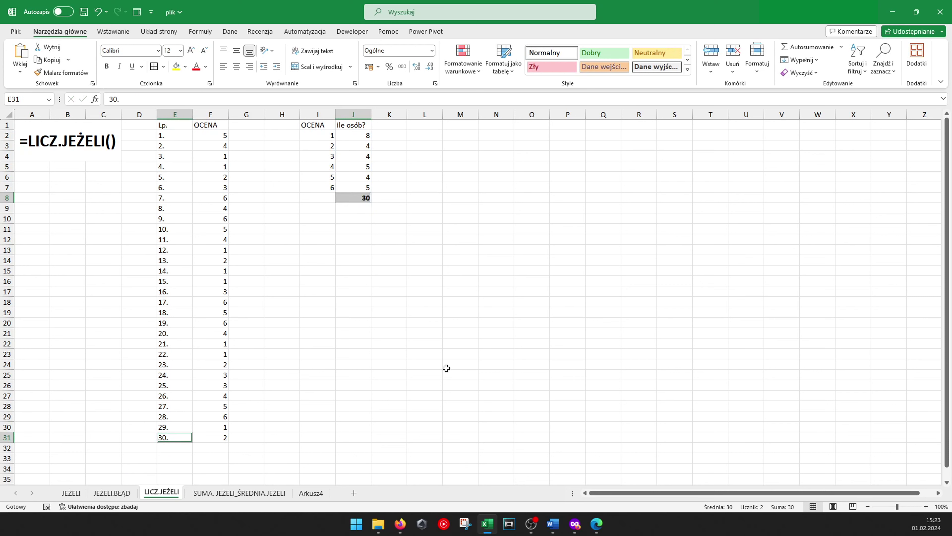
{"action": "left_click", "coordinate": [381, 270]}
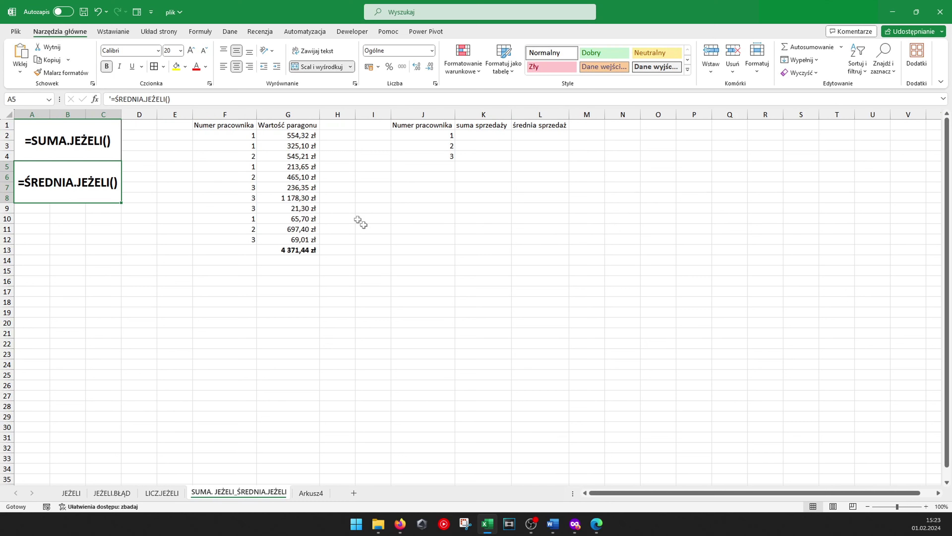
Start a SUMA.JEŻELI formula in K2 over the absolute employee range $F$2:$F$12
{"action": "left_click_drag", "start_coordinate": [433, 135], "coordinate": [431, 155]}
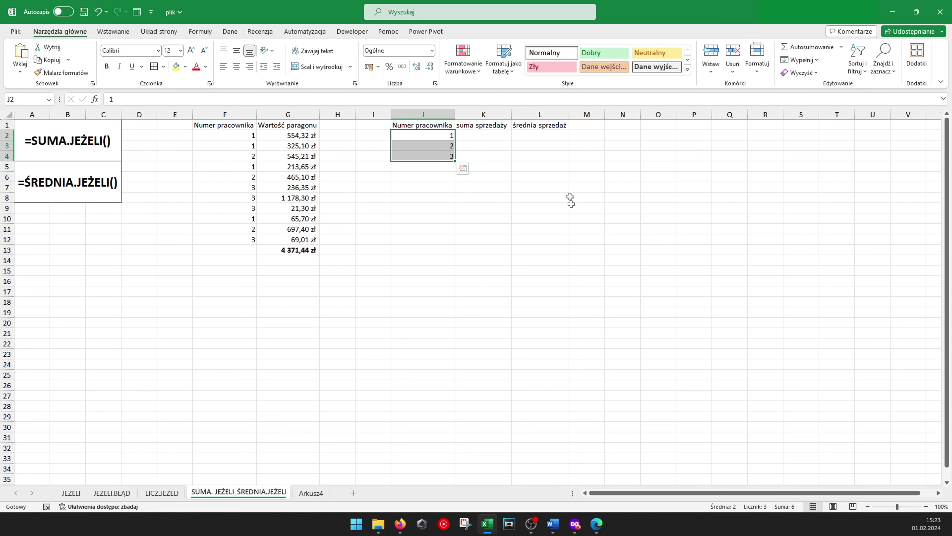
{"action": "left_click", "coordinate": [477, 135]}
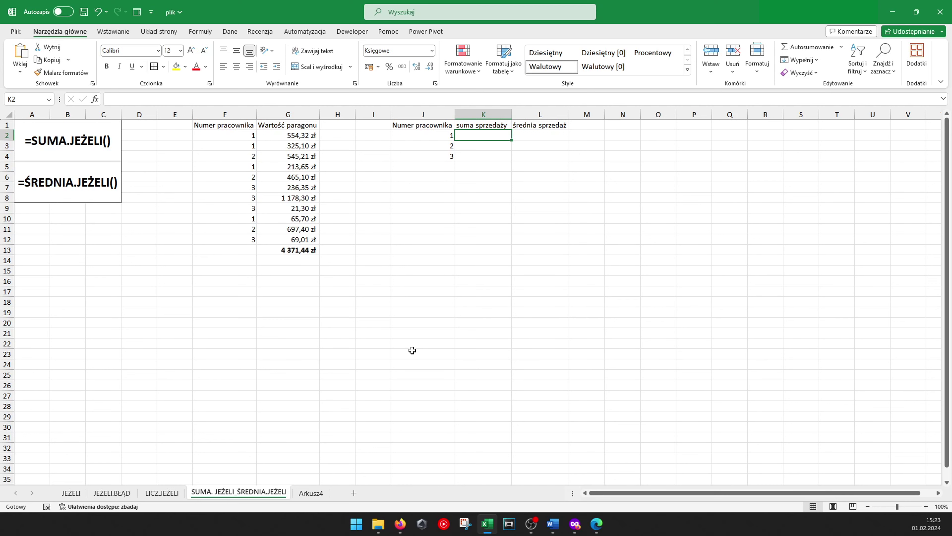
{"action": "type", "text": "=suma"}
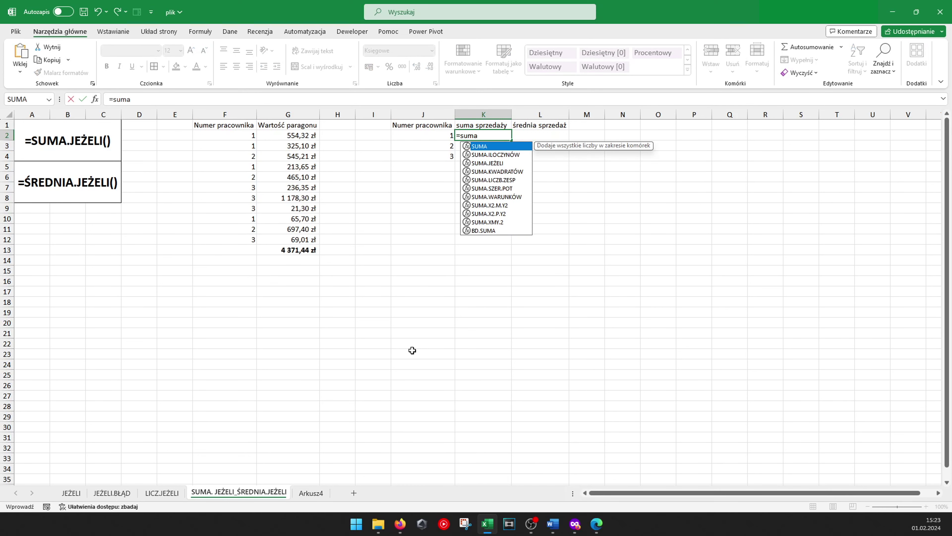
{"action": "key", "text": "Down"}
{"action": "key", "text": "Down"}
{"action": "key", "text": "Tab"}
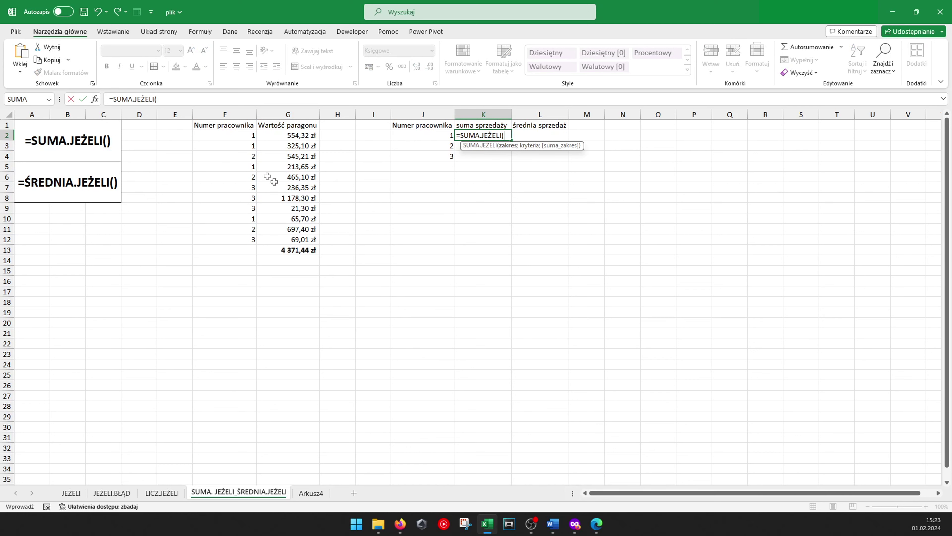
{"action": "left_click_drag", "start_coordinate": [246, 136], "coordinate": [242, 237]}
{"action": "key", "text": "F4"}
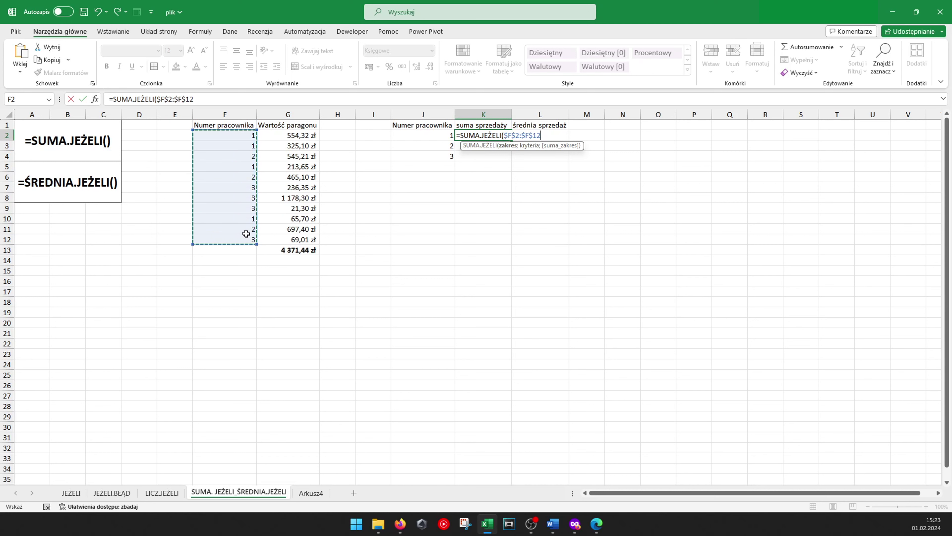
Add criterion J2 and sum range $G$2:$G$12, giving 1 158,77 zł
{"action": "type", "text": ";"}
{"action": "left_click", "coordinate": [424, 135]}
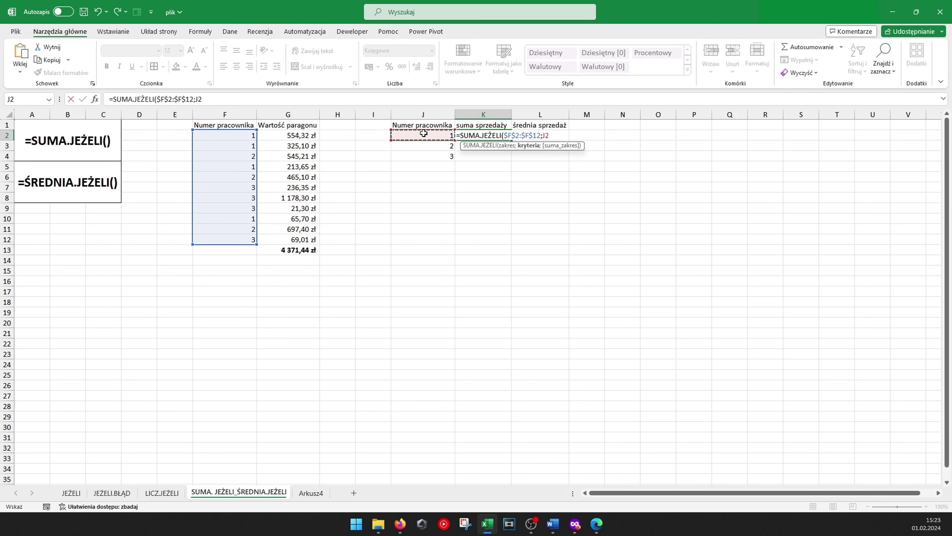
{"action": "type", "text": ";"}
{"action": "left_click_drag", "start_coordinate": [310, 134], "coordinate": [312, 235]}
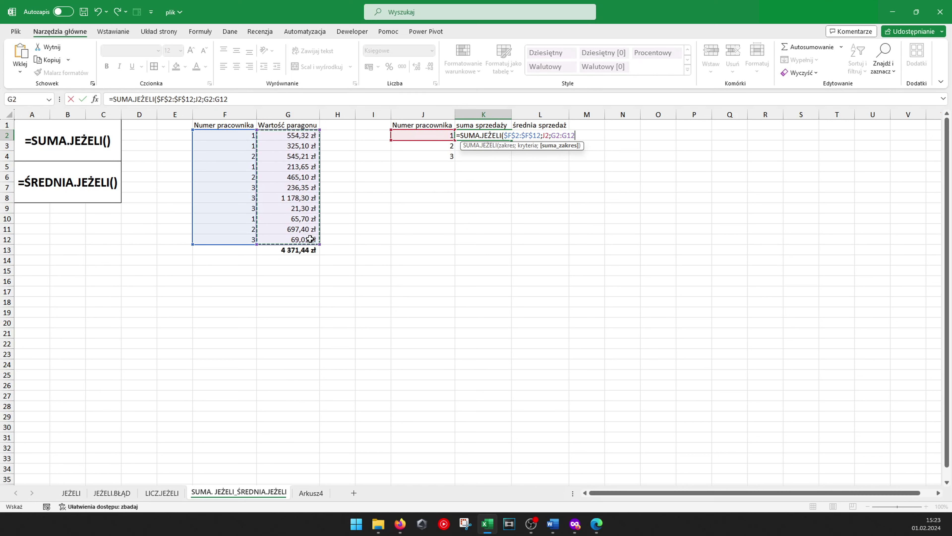
{"action": "key", "text": "F4"}
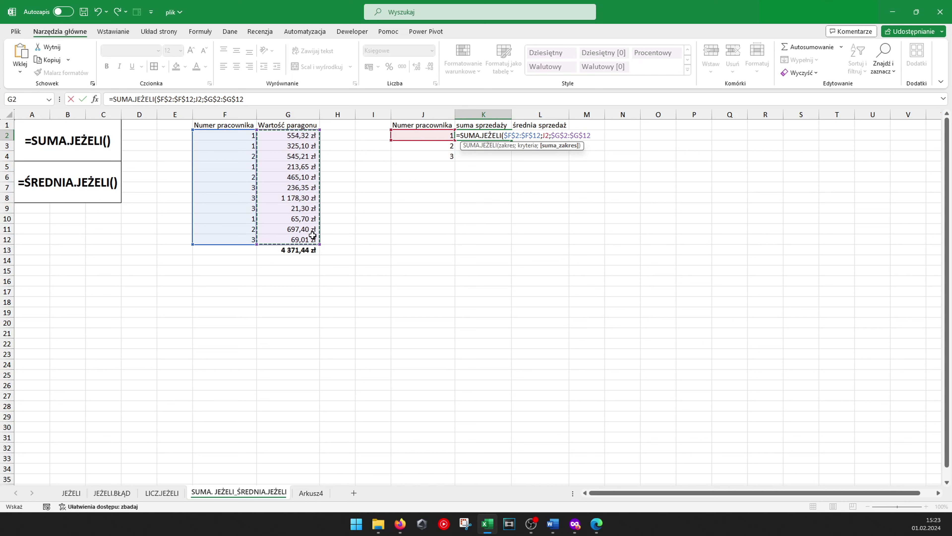
{"action": "type", "text": ")"}
{"action": "key", "text": "Return"}
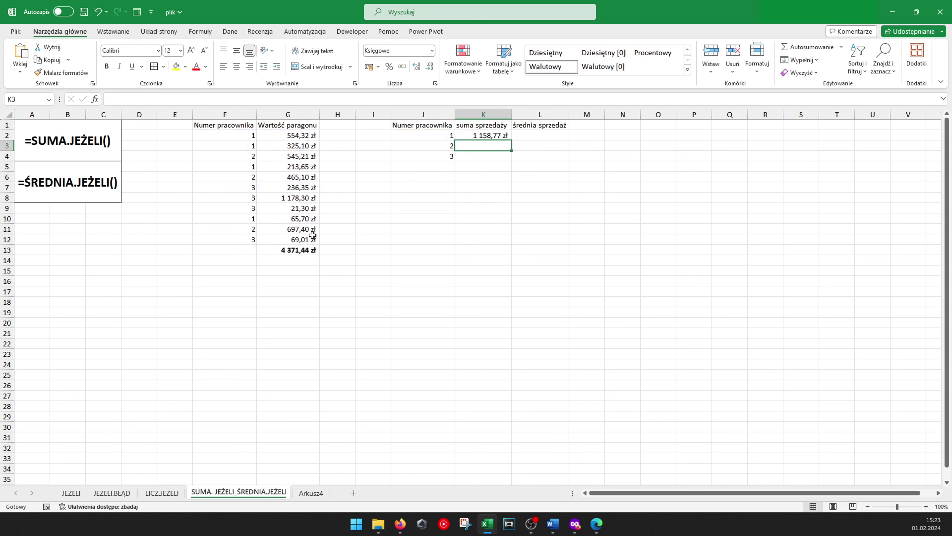
Fill the sales formula down to K4 and AutoSum K5 to 4 371,44 zł
{"action": "left_click", "coordinate": [502, 136]}
{"action": "left_click_drag", "start_coordinate": [512, 140], "coordinate": [496, 159]}
{"action": "left_click", "coordinate": [496, 167]}
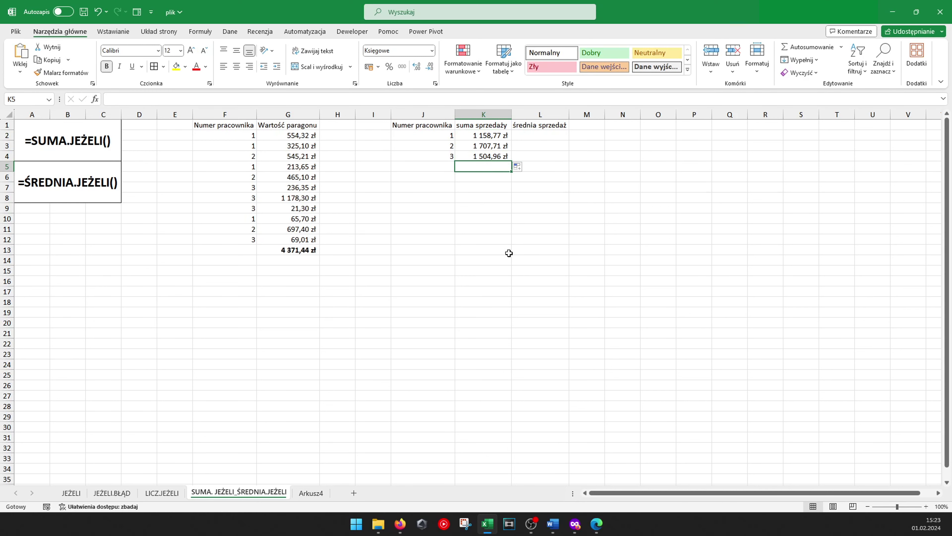
{"action": "key", "text": "alt+equal"}
{"action": "key", "text": "Return"}
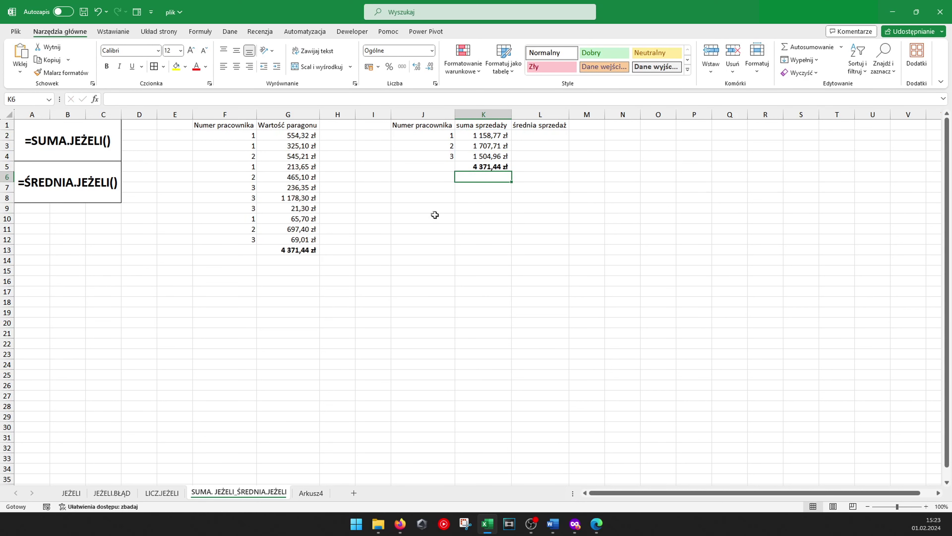
Enter the check =K5=G13 in J10 and colour its PRAWDA result red
{"action": "left_click", "coordinate": [437, 216]}
{"action": "type", "text": "="}
{"action": "left_click", "coordinate": [481, 168]}
{"action": "type", "text": "="}
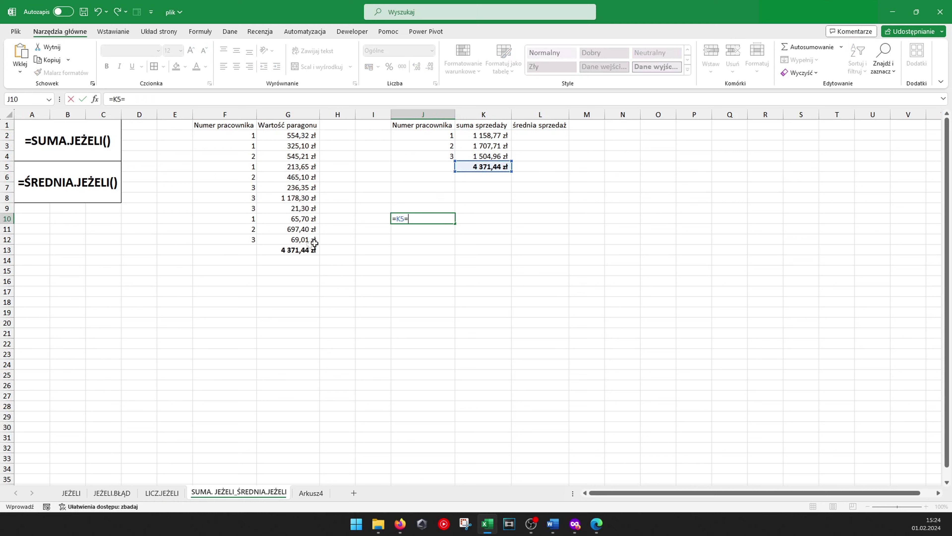
{"action": "left_click", "coordinate": [317, 249]}
{"action": "key", "text": "Return"}
{"action": "left_click", "coordinate": [423, 217]}
{"action": "left_click", "coordinate": [196, 67]}
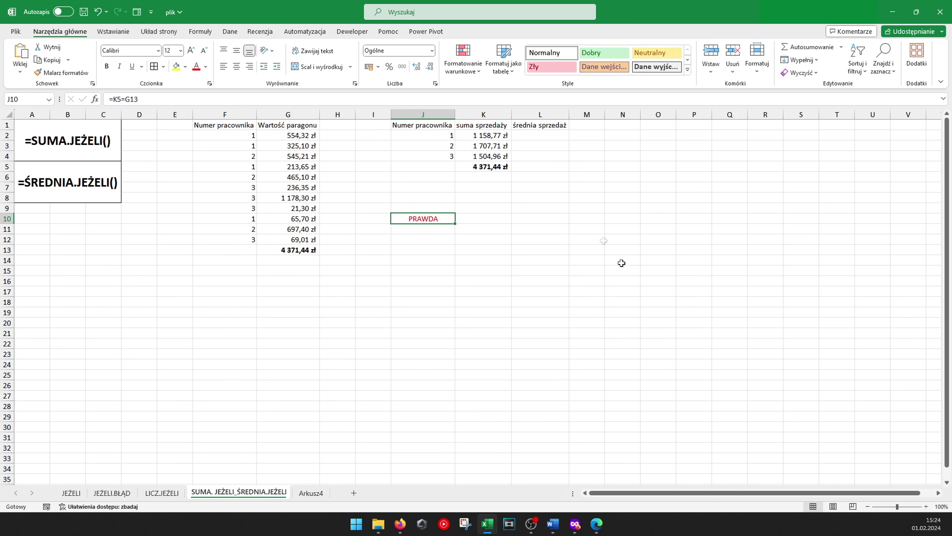
{"action": "left_click", "coordinate": [535, 136]}
Enter =ŚREDNIA.JEŻELI($F$2:$F$12;J2;$G$2:$G$12) in L2 and fill it down to L4
{"action": "type", "text": "=ś"}
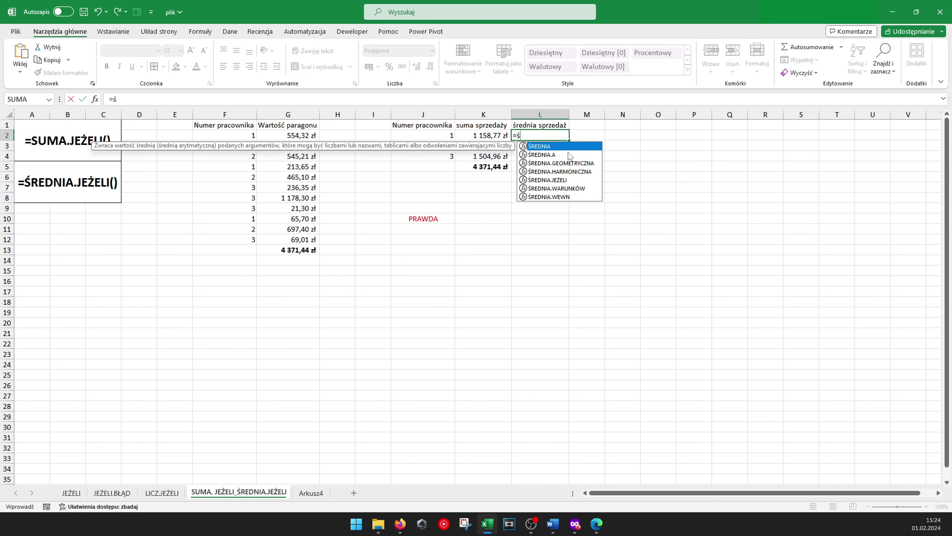
{"action": "key", "text": "Down"}
{"action": "key", "text": "Down"}
{"action": "key", "text": "Down"}
{"action": "key", "text": "Down"}
{"action": "key", "text": "Tab"}
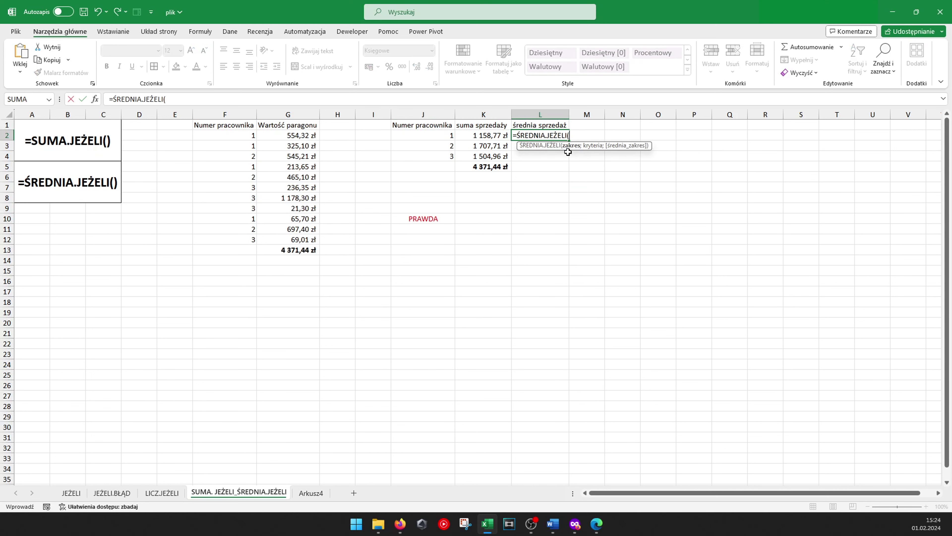
{"action": "left_click_drag", "start_coordinate": [246, 136], "coordinate": [248, 240]}
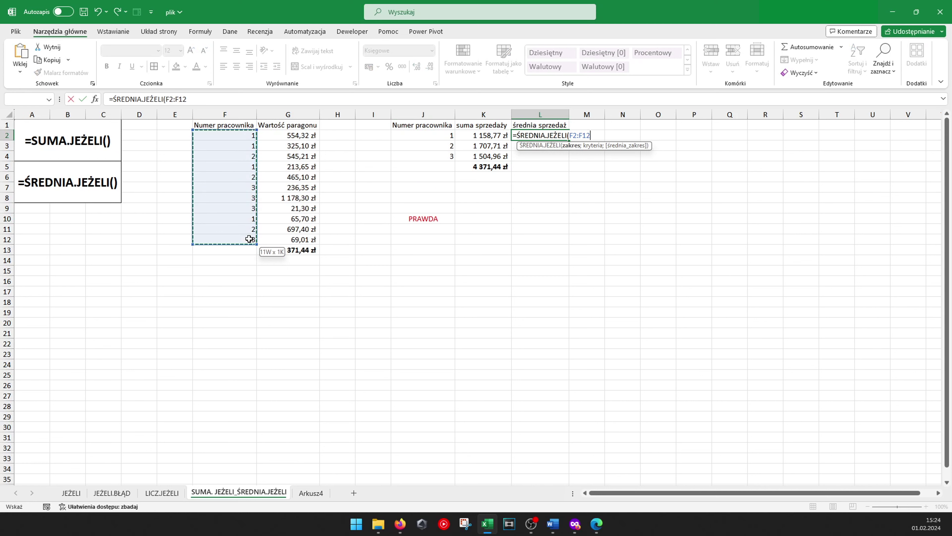
{"action": "key", "text": "F4"}
{"action": "type", "text": "$F$12;"}
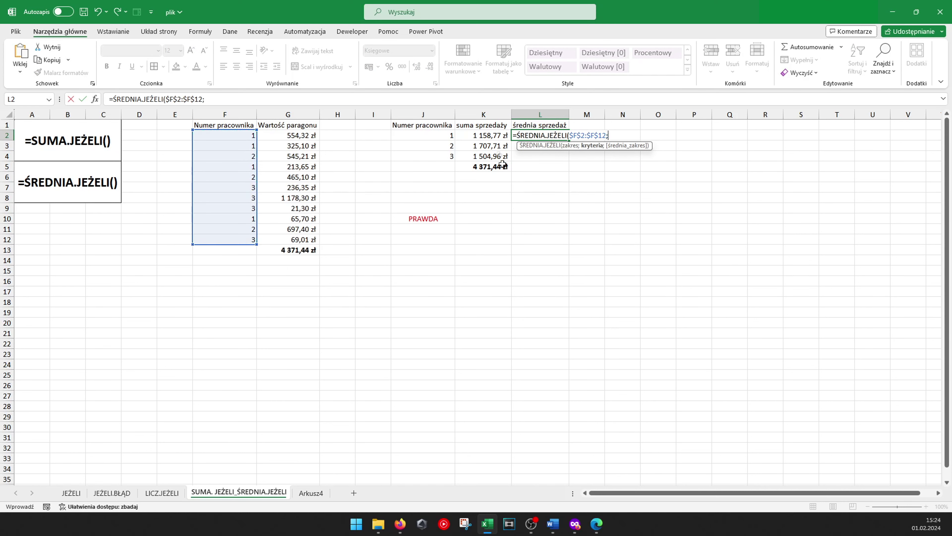
{"action": "left_click", "coordinate": [449, 136]}
{"action": "type", "text": ";"}
{"action": "left_click_drag", "start_coordinate": [310, 136], "coordinate": [311, 240]}
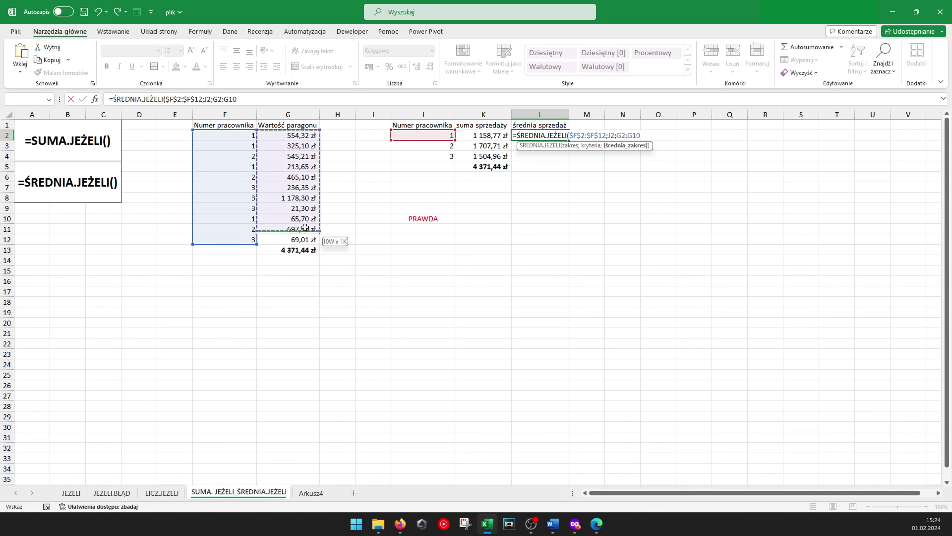
{"action": "key", "text": "F4"}
{"action": "key", "text": "Return"}
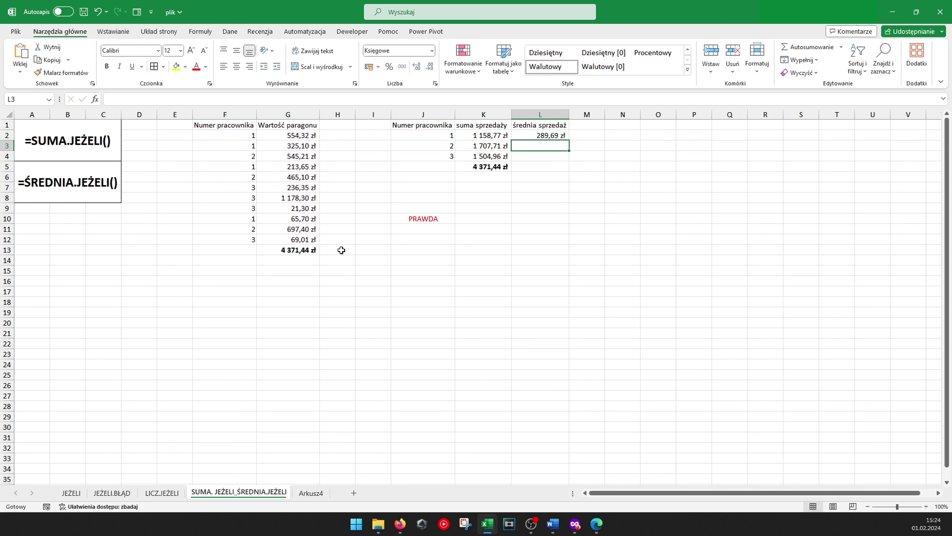
{"action": "left_click", "coordinate": [555, 136]}
{"action": "left_click_drag", "start_coordinate": [568, 140], "coordinate": [558, 159]}
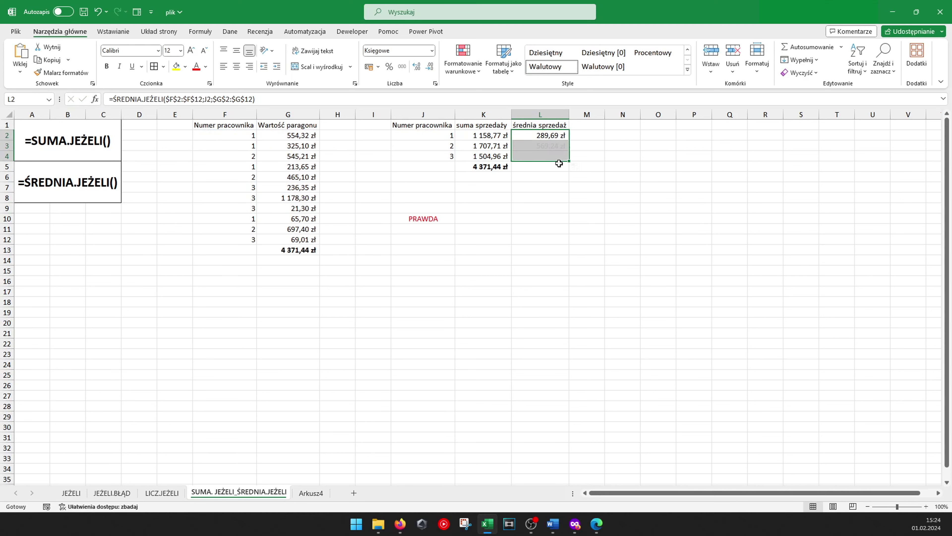
AutoSum the averages L2:L4 into L5, totalling 1 235,17 zł
{"action": "left_click", "coordinate": [554, 167]}
{"action": "key", "text": "alt+equal"}
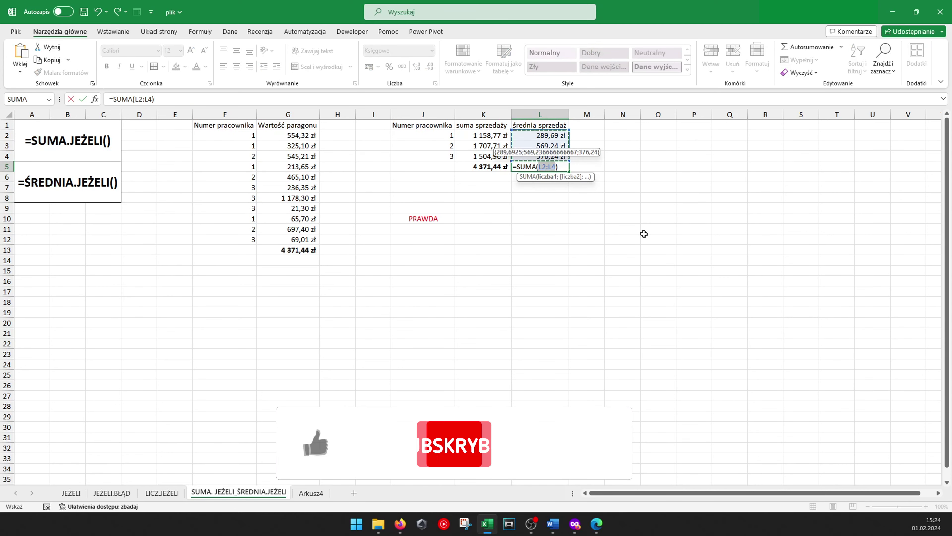
{"action": "key", "text": "Return"}
Enter the check formula =G13=L5 in J11, which returns FAŁSZ
{"action": "left_click", "coordinate": [427, 229]}
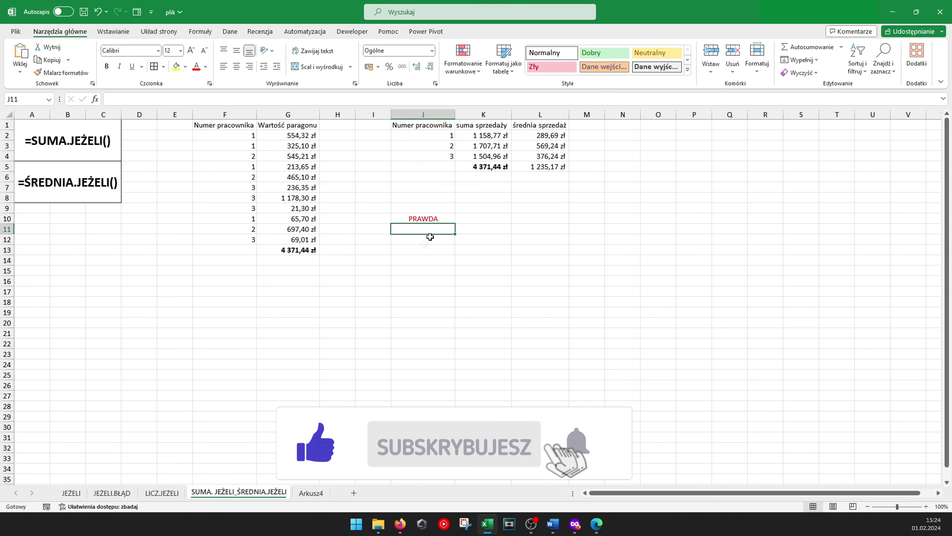
{"action": "type", "text": "="}
{"action": "left_click", "coordinate": [298, 252]}
{"action": "type", "text": "="}
{"action": "left_click", "coordinate": [562, 167]}
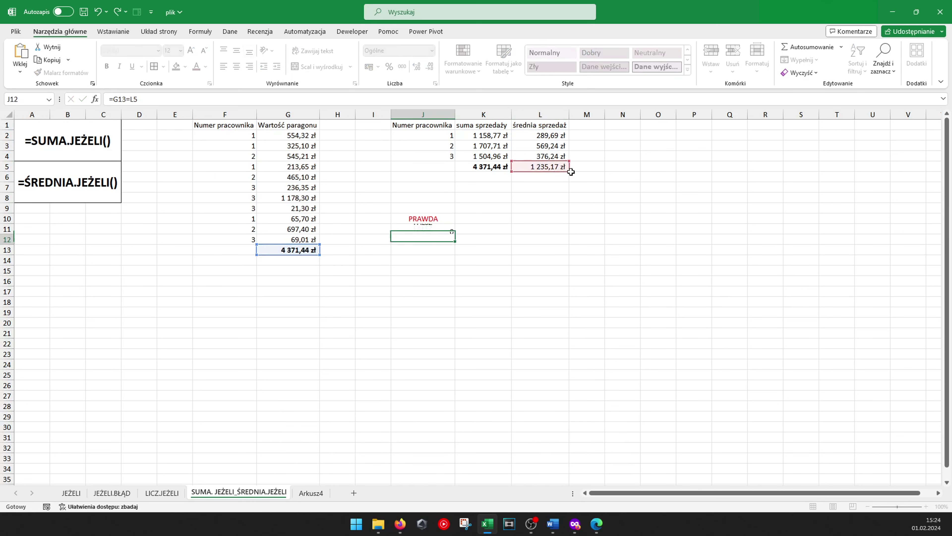
{"action": "key", "text": "Return"}
Give the J11 FAŁSZ check cell a yellow fill, then reselect L5
{"action": "key", "text": "Up"}
{"action": "left_click", "coordinate": [177, 66]}
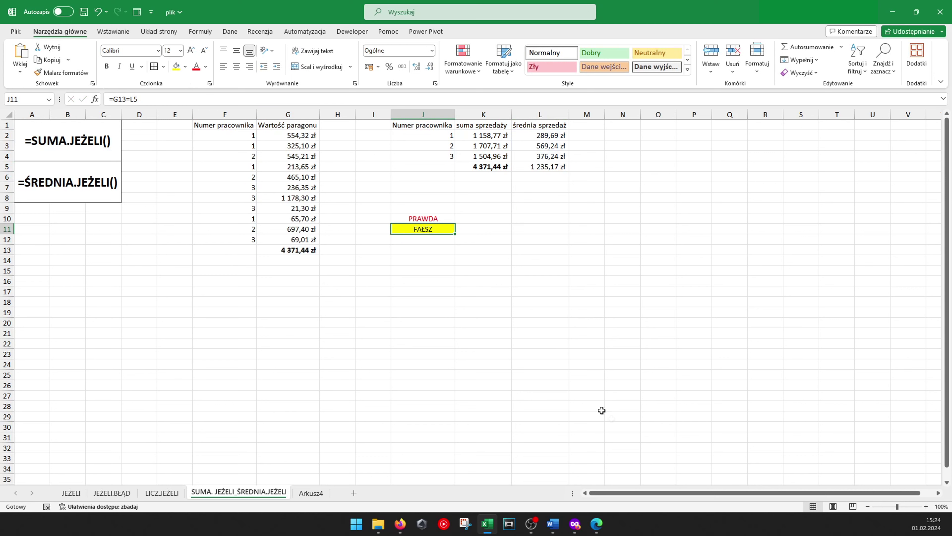
{"action": "left_click", "coordinate": [558, 167]}
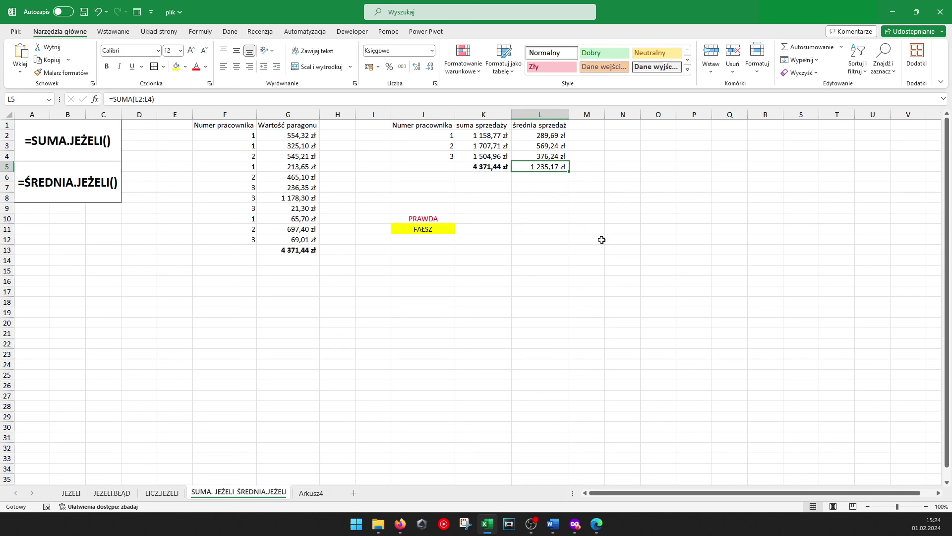